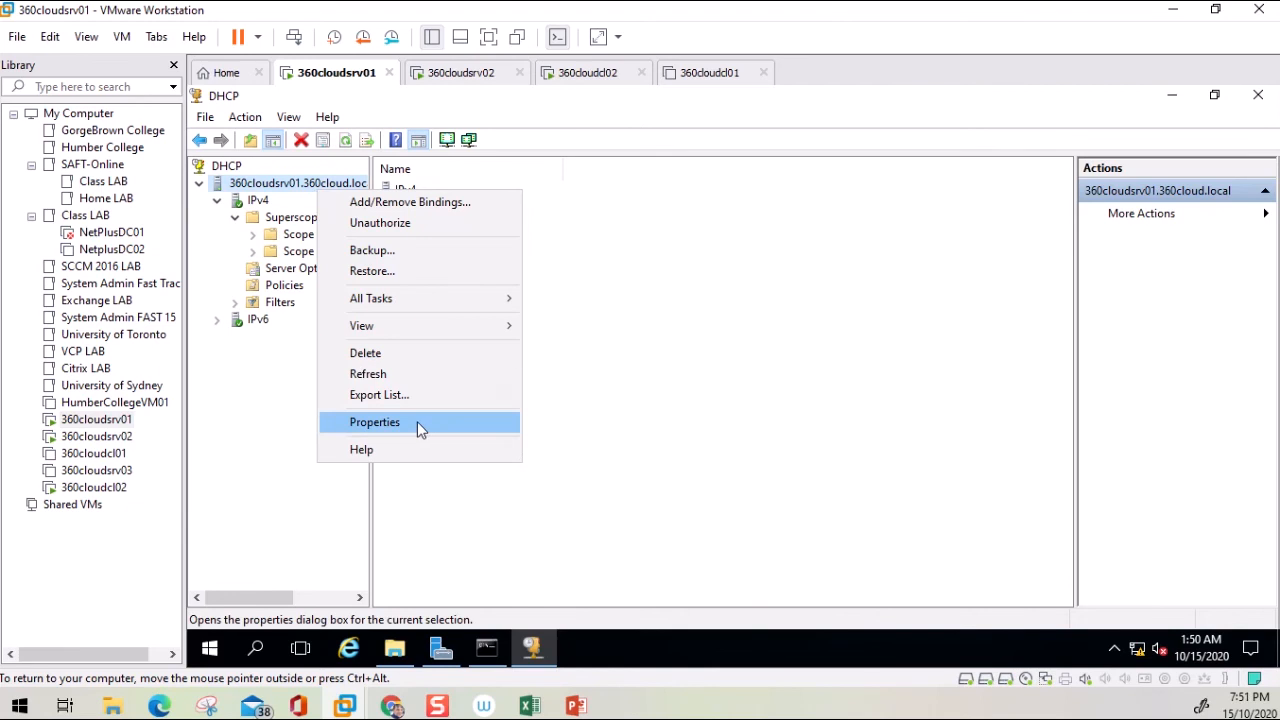
- View the DHCP server's database path in its properties and open C:\Windows\System32\dhcp in File Explorer
click(420, 422)
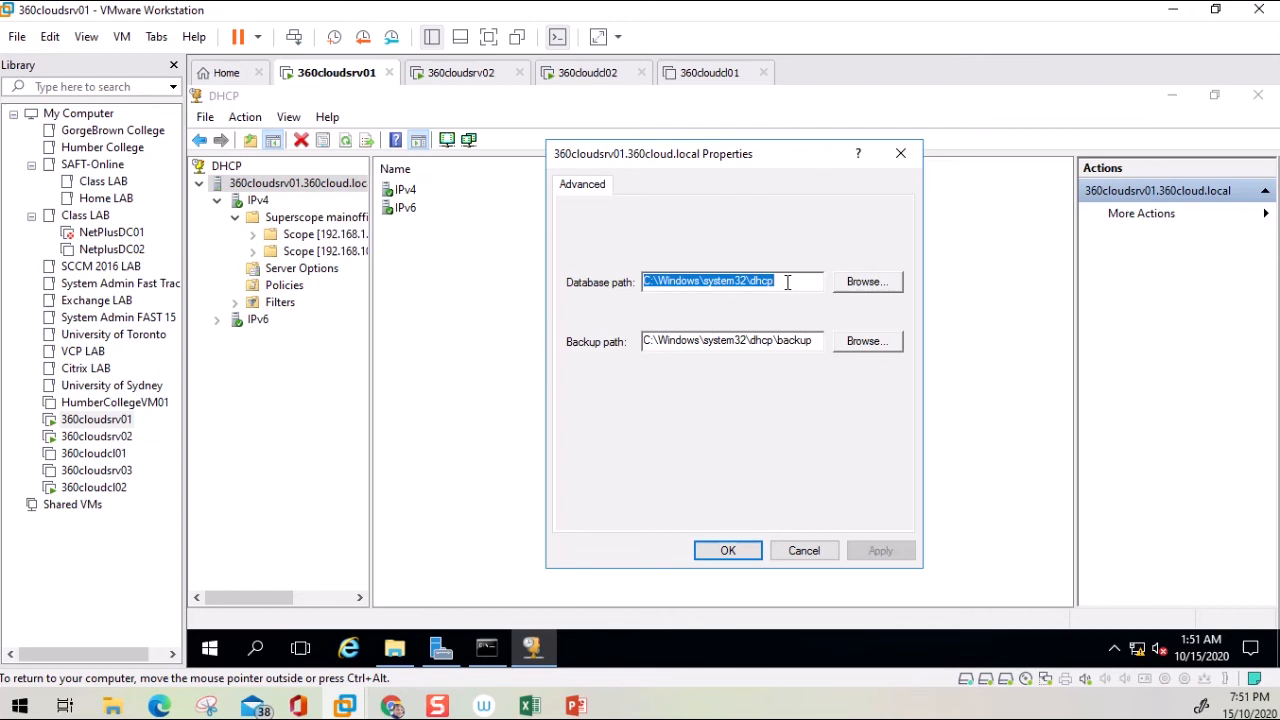
drag(787, 283, 541, 296)
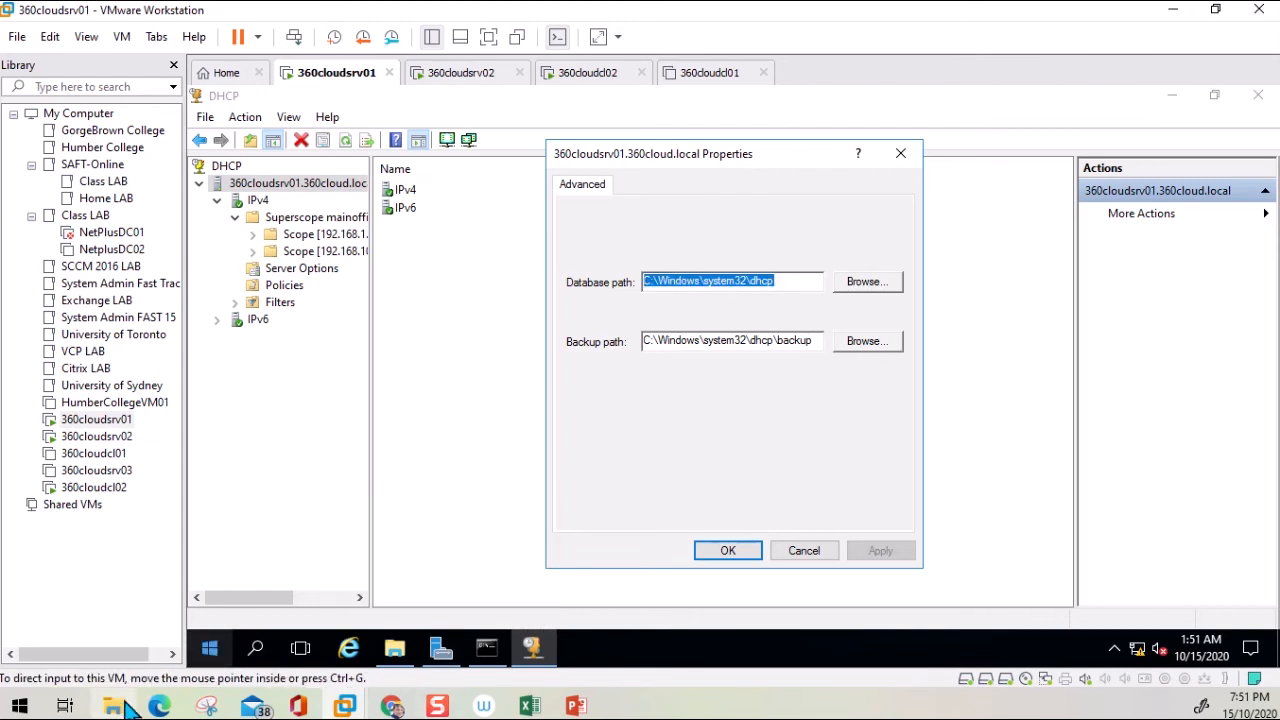
click(394, 648)
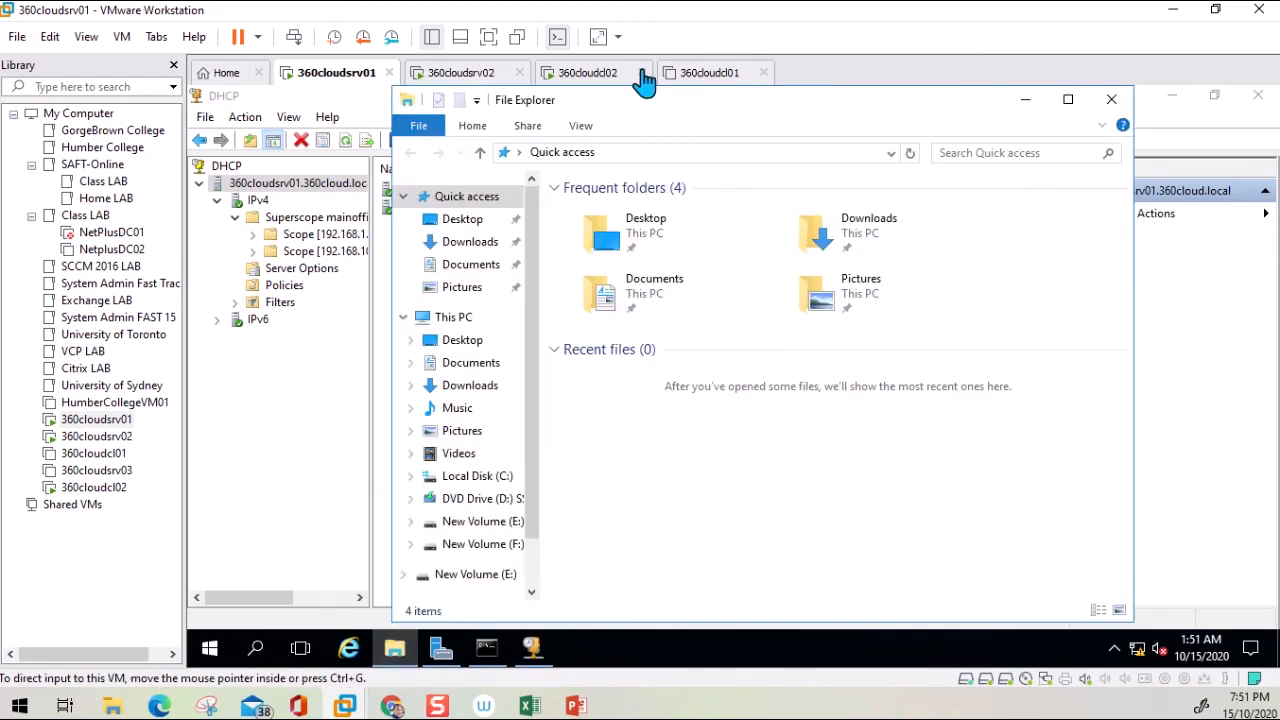
click(628, 153)
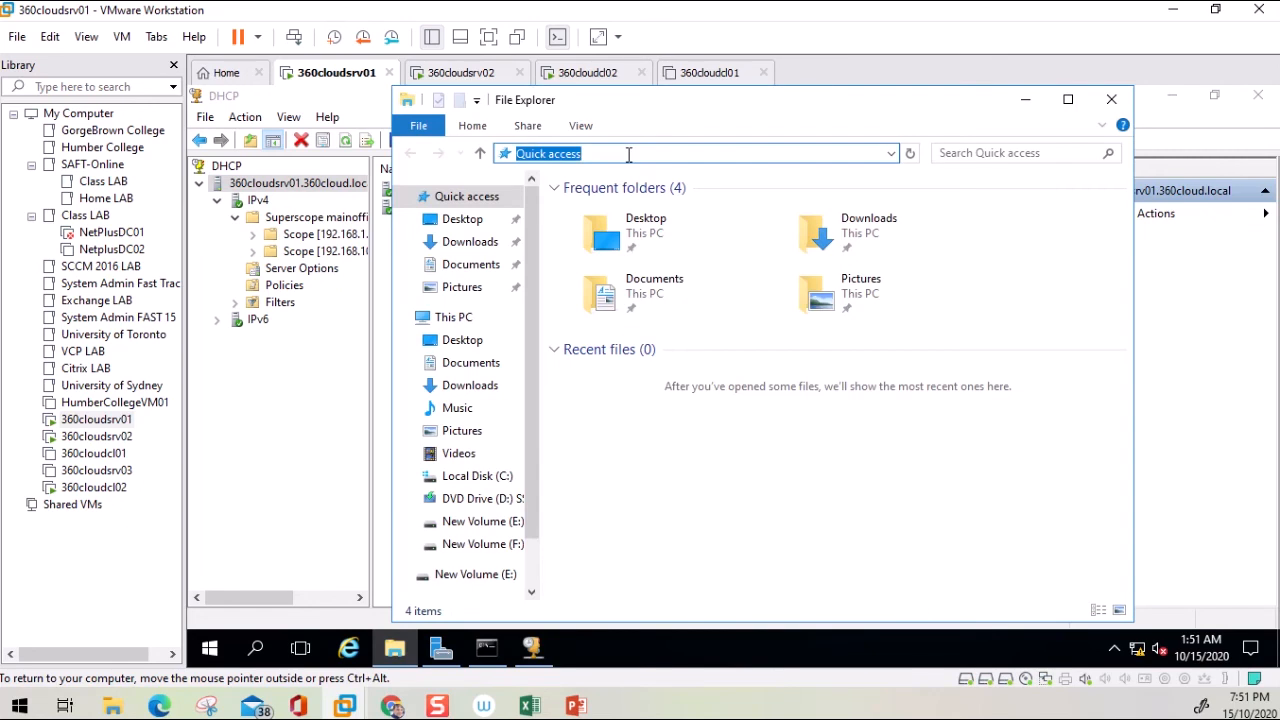
text(C:\Windows\System32\dhcp)
key(Return)
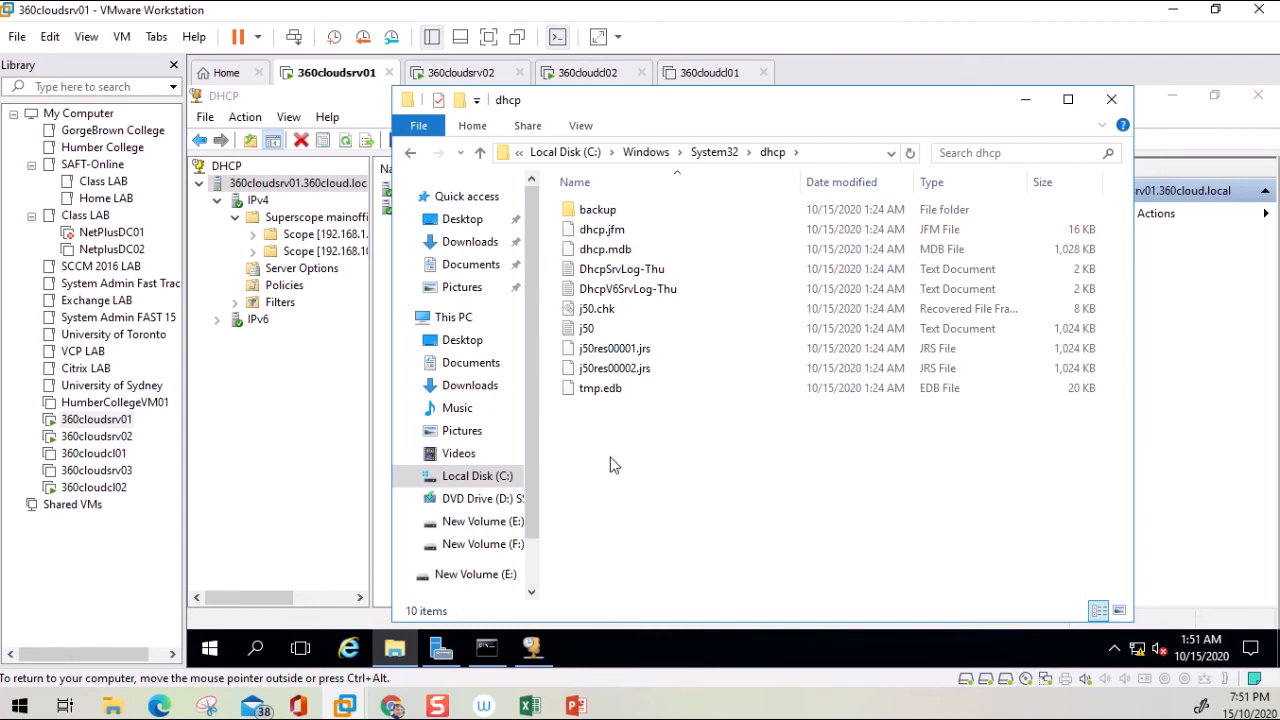
- Inspect the backup subfolder of the dhcp folder, then minimize File Explorer and dismiss the server properties without changes
click(614, 218)
double_click(614, 218)
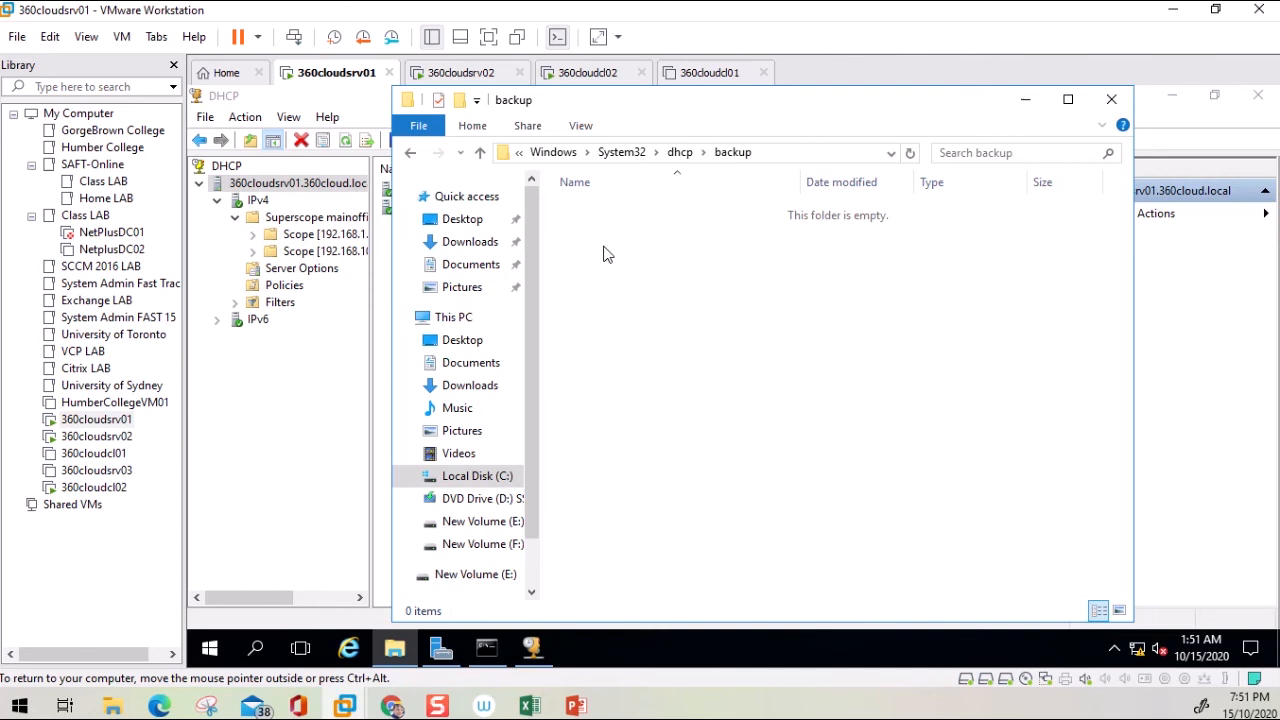
click(410, 152)
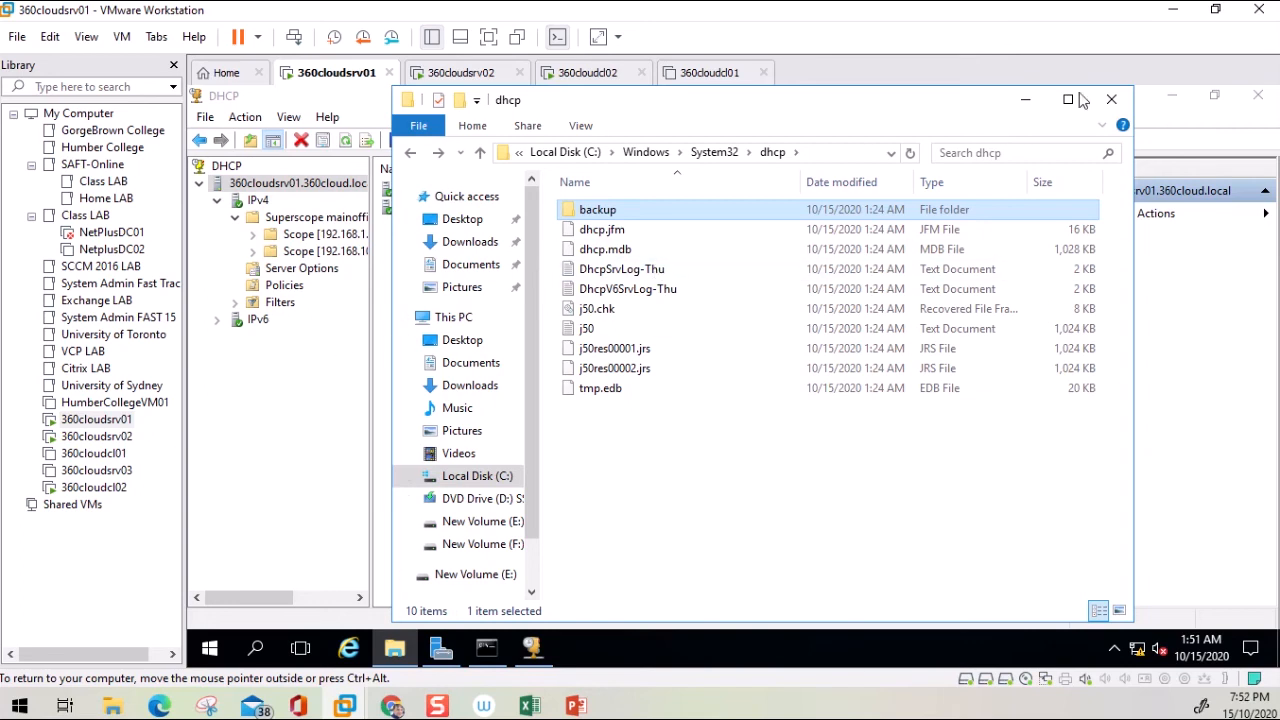
click(1025, 100)
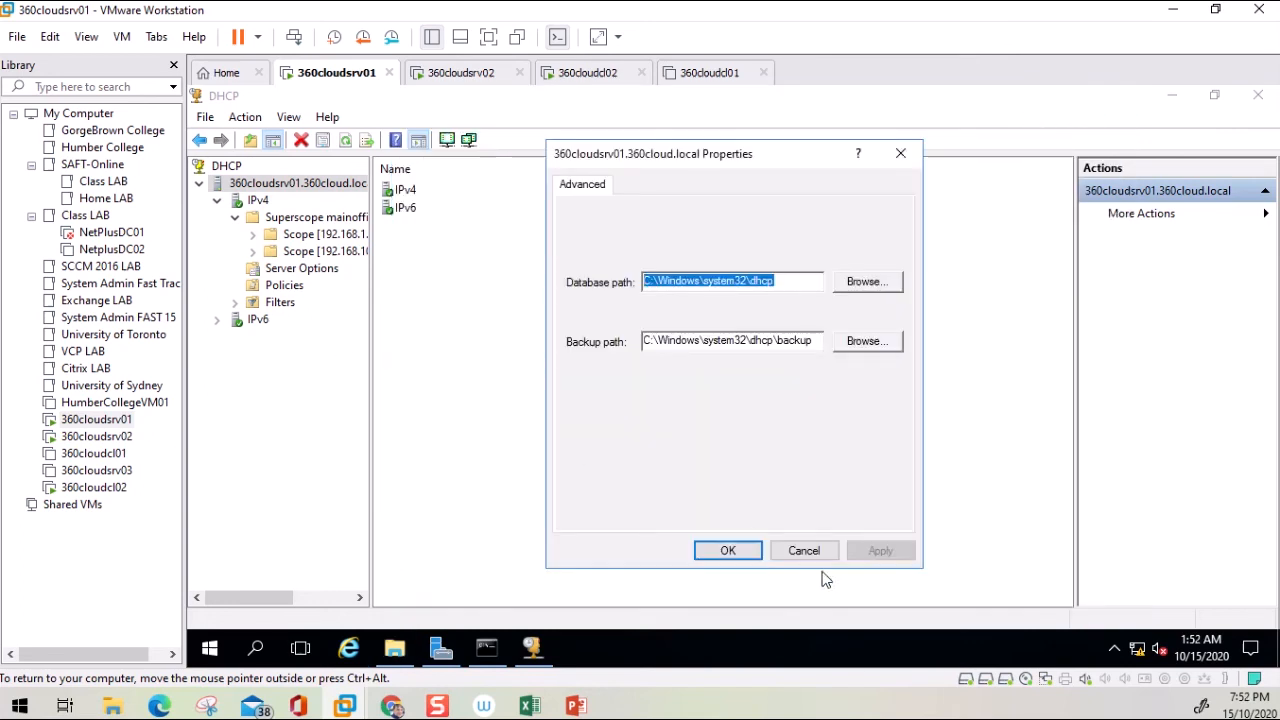
click(803, 550)
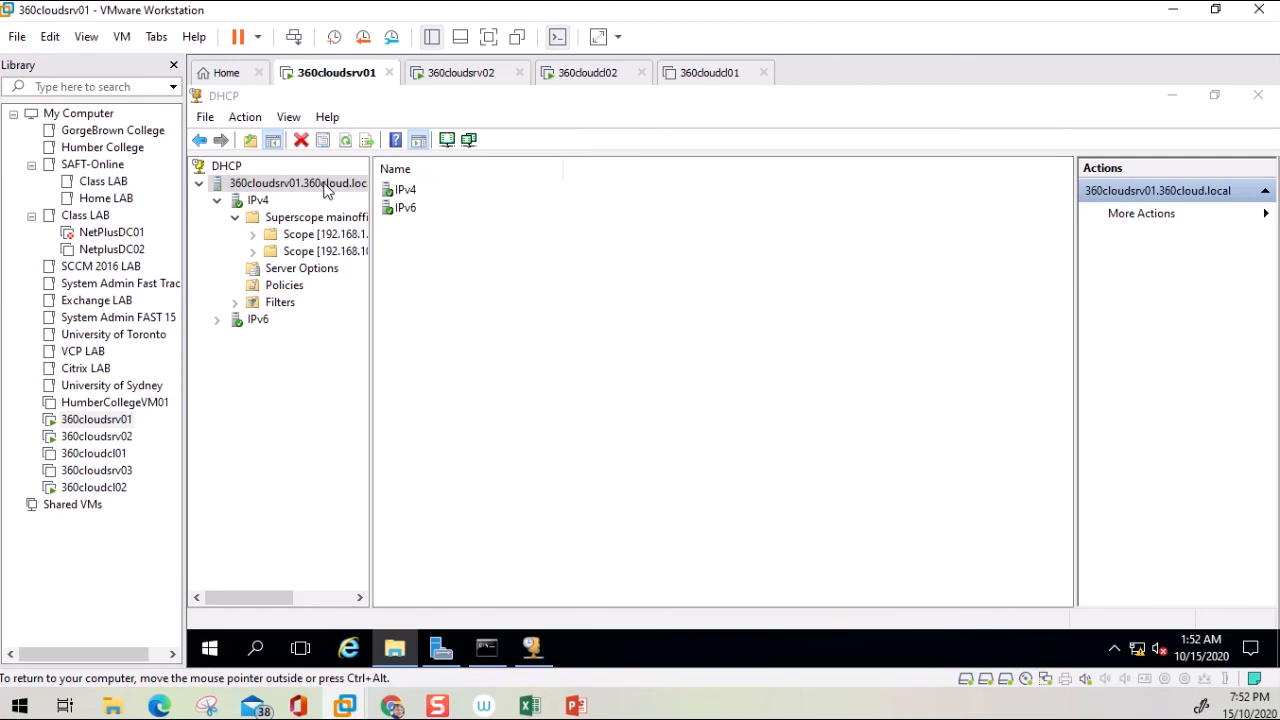
- Start a backup of the DHCP server 360cloudsrv01.360cloud.local and choose Local Disk (C:) as the parent location
right_click(266, 190)
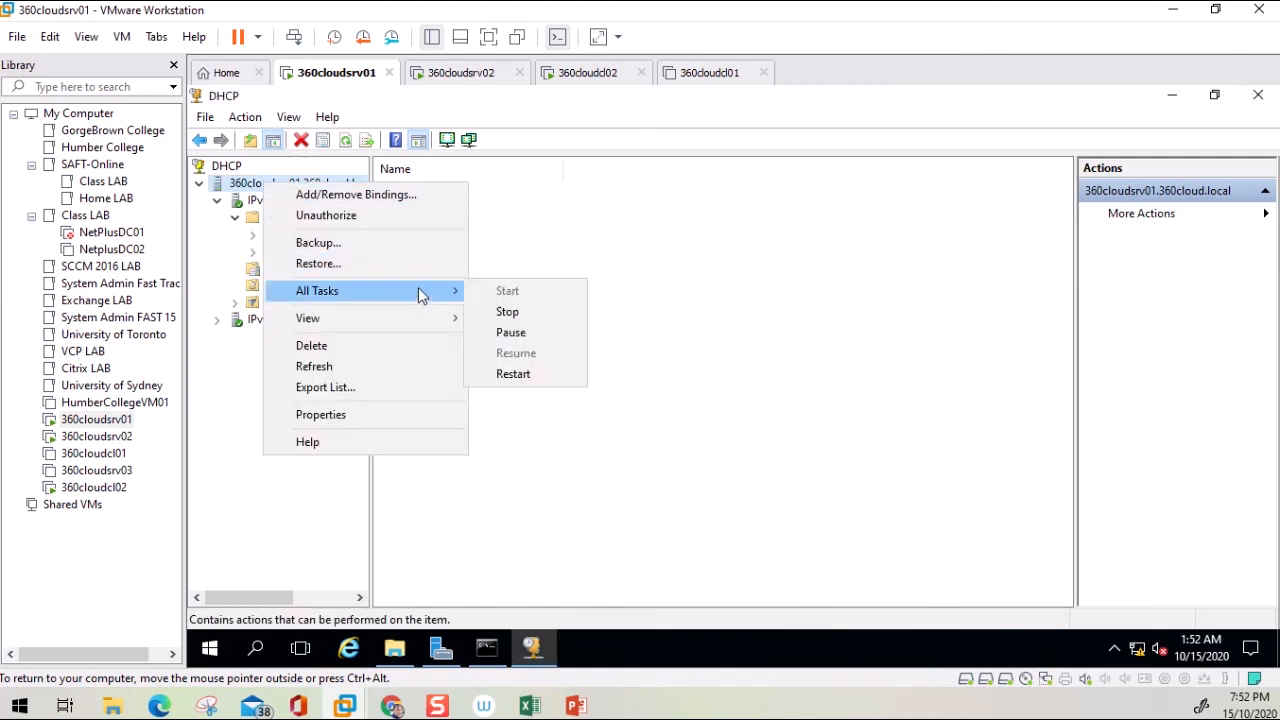
click(318, 243)
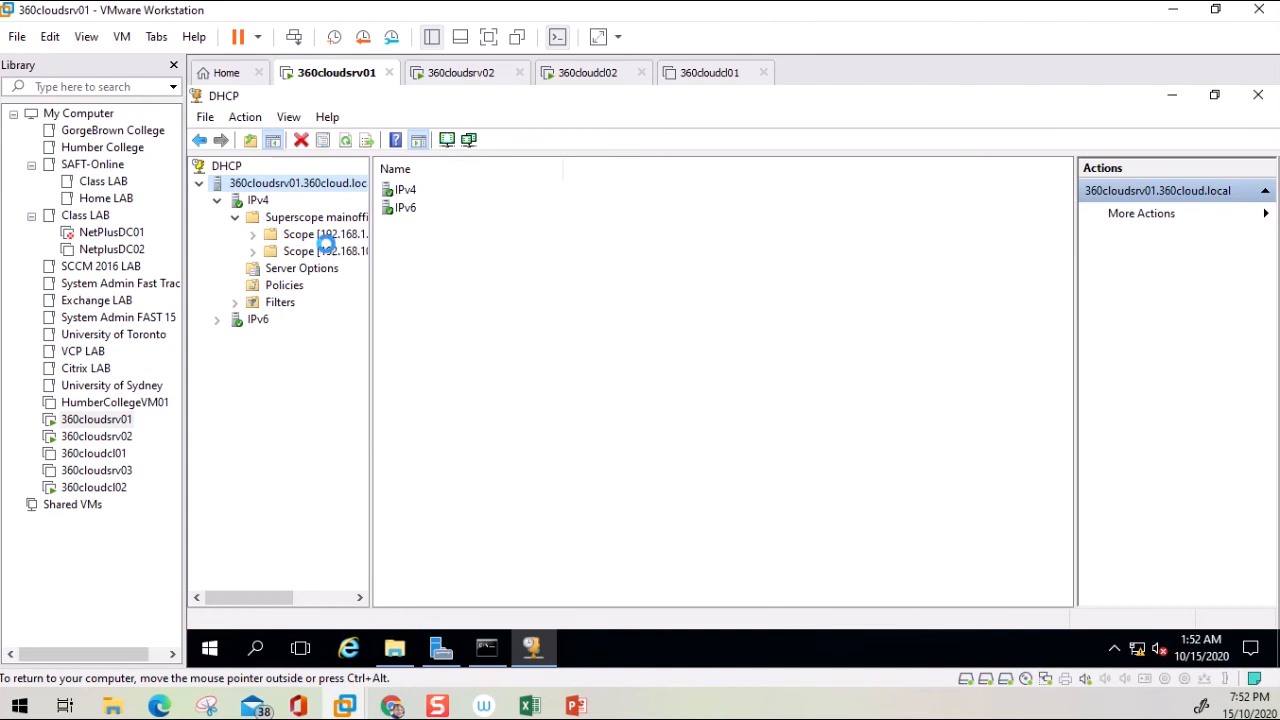
mouse_move(861, 427)
mouse_down()
mouse_move(863, 400)
mouse_move(857, 452)
mouse_up()
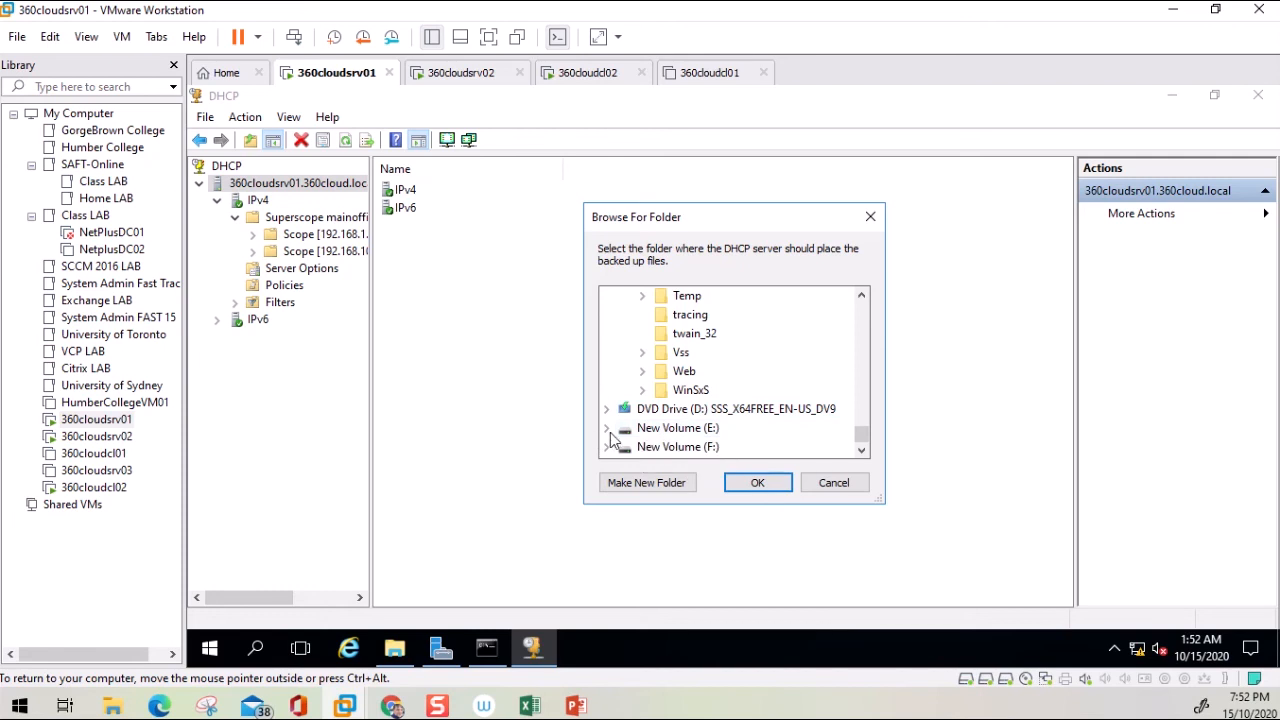
drag(862, 440, 868, 312)
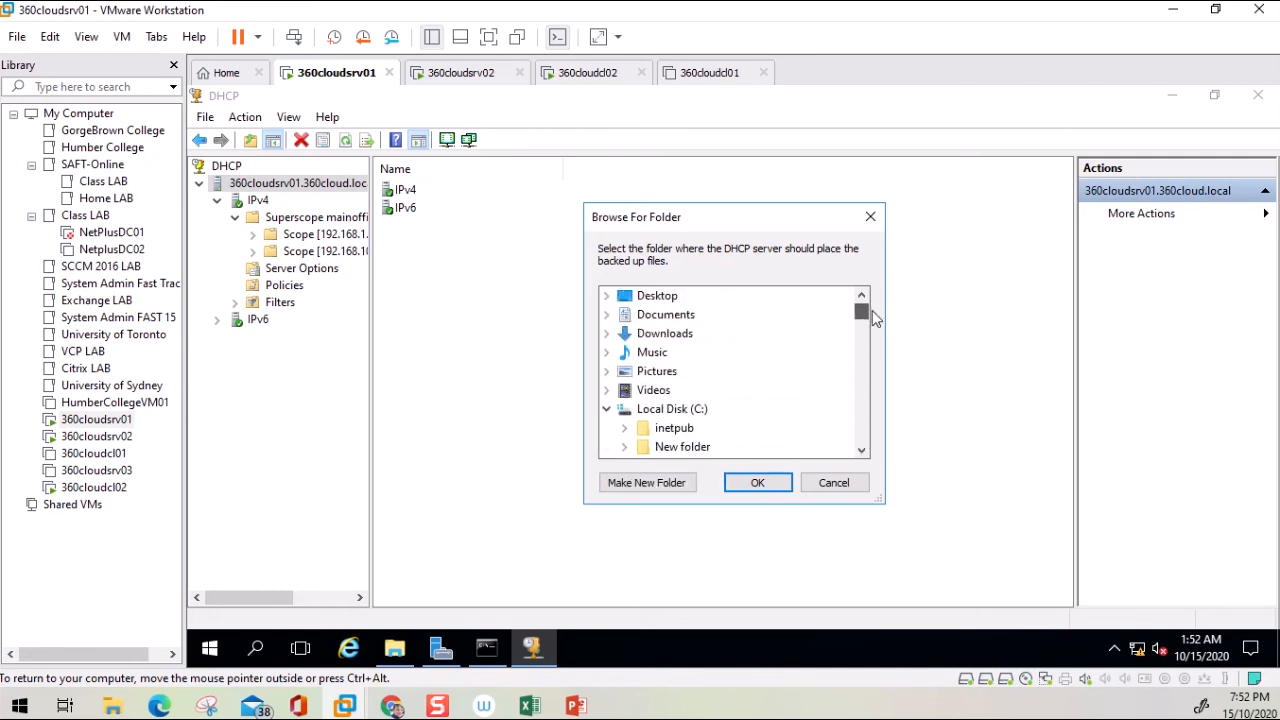
click(678, 412)
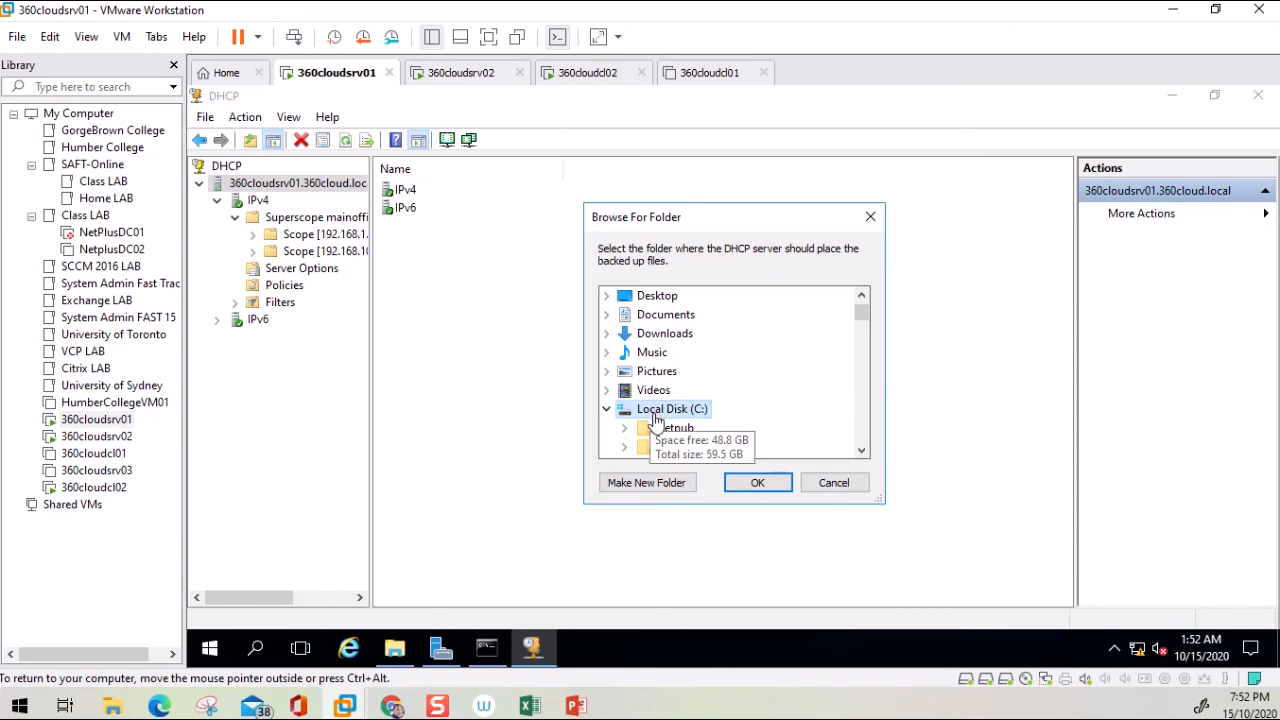
- Create a folder named DHCP Backup on Local Disk (C:) and back up the DHCP server into it
click(646, 486)
text(D)
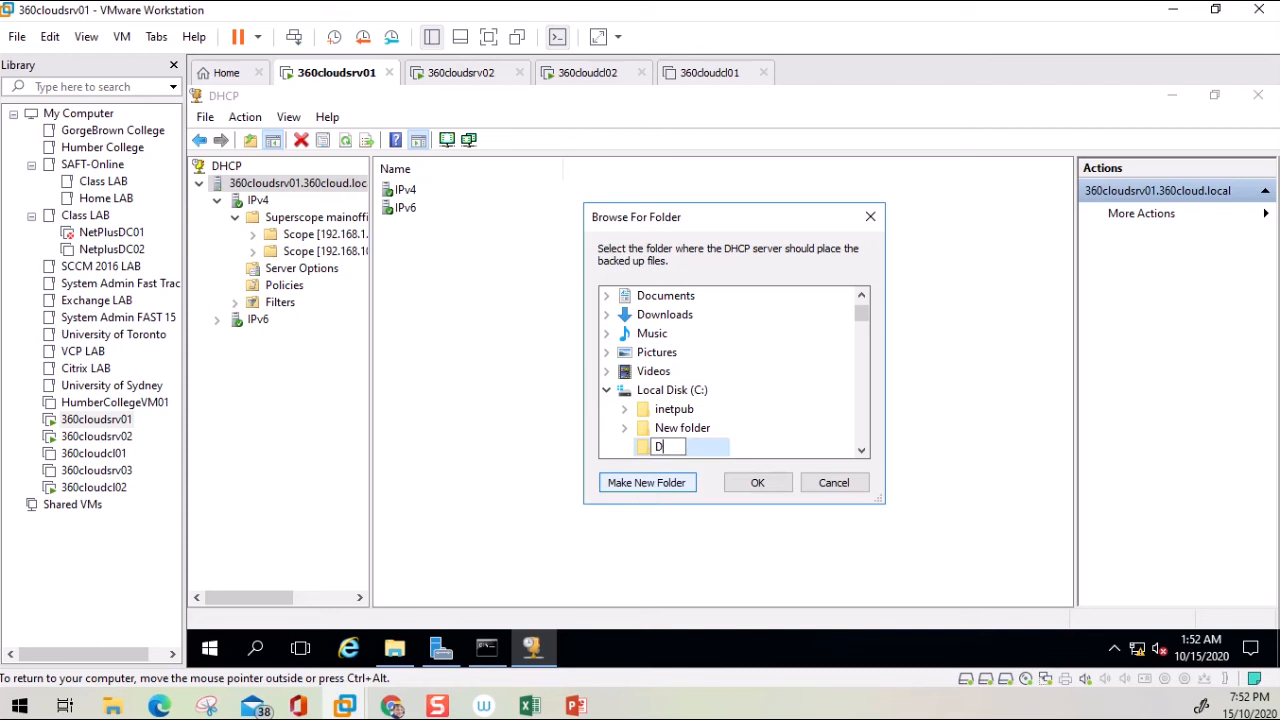
text(HCP BAcku)
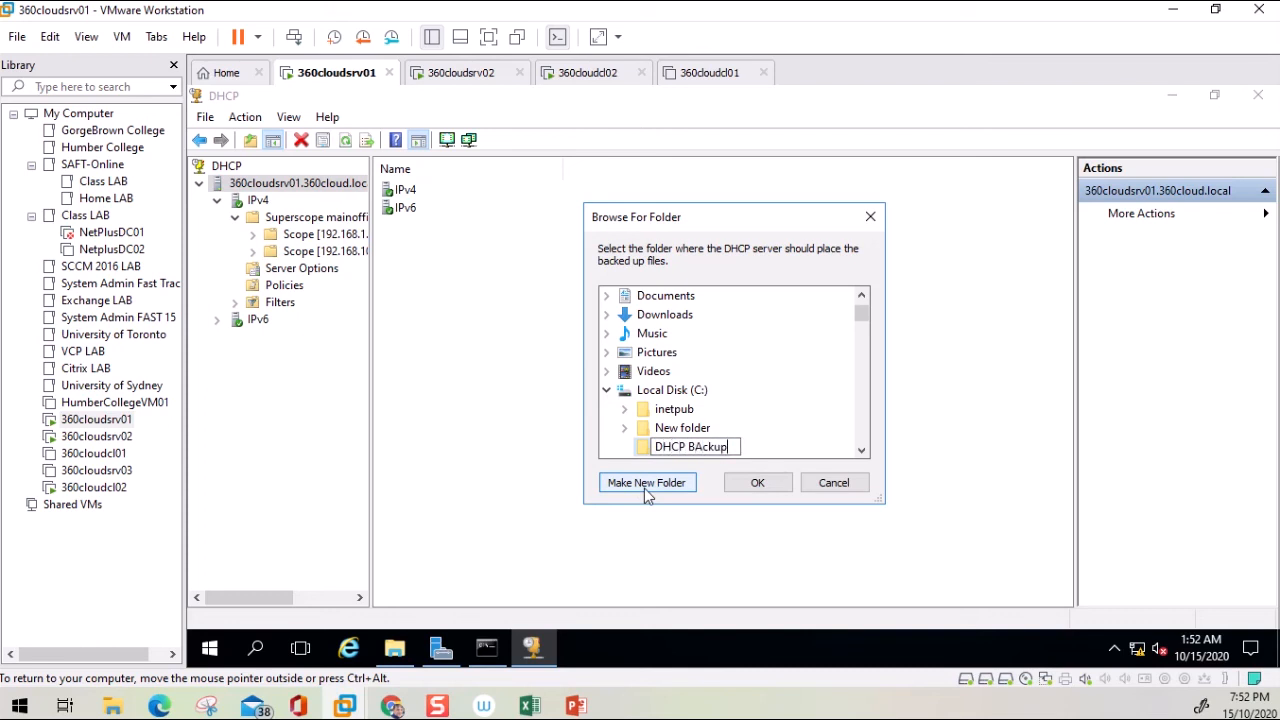
text(p)
key(Left)
key(Left)
key(Left)
key(Left)
key(BackSpace)
text(a)
click(745, 427)
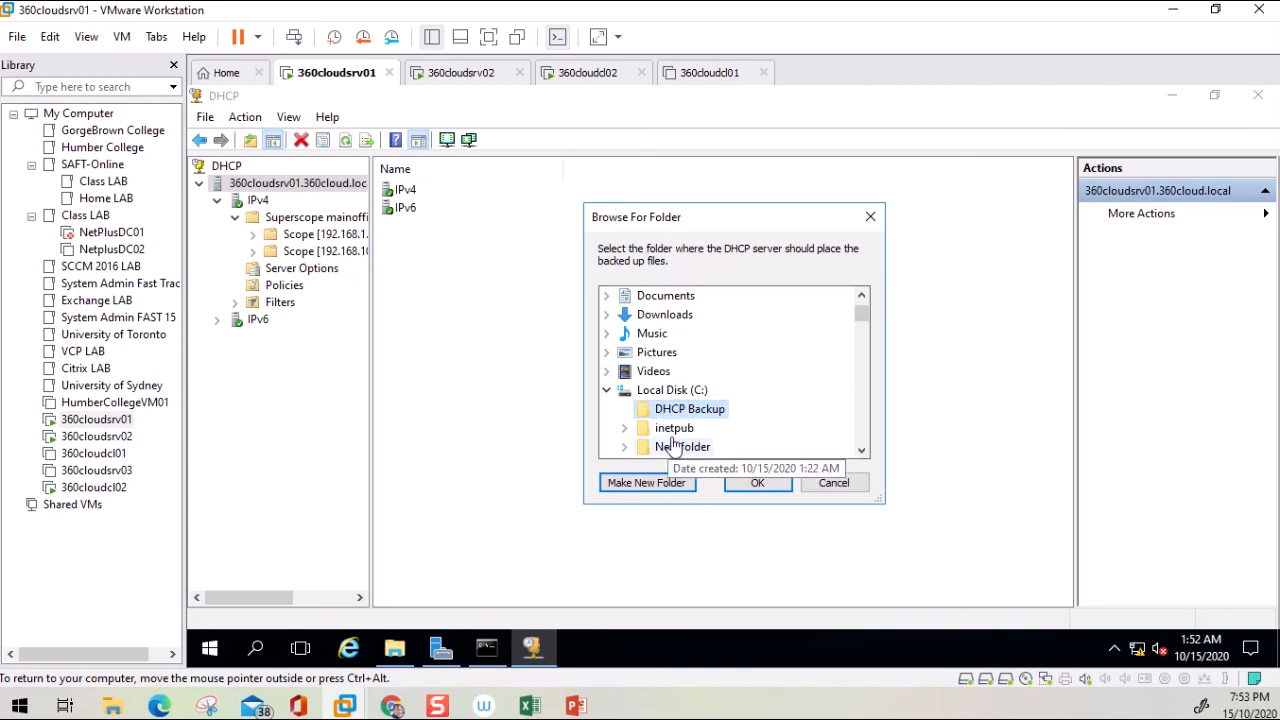
click(763, 484)
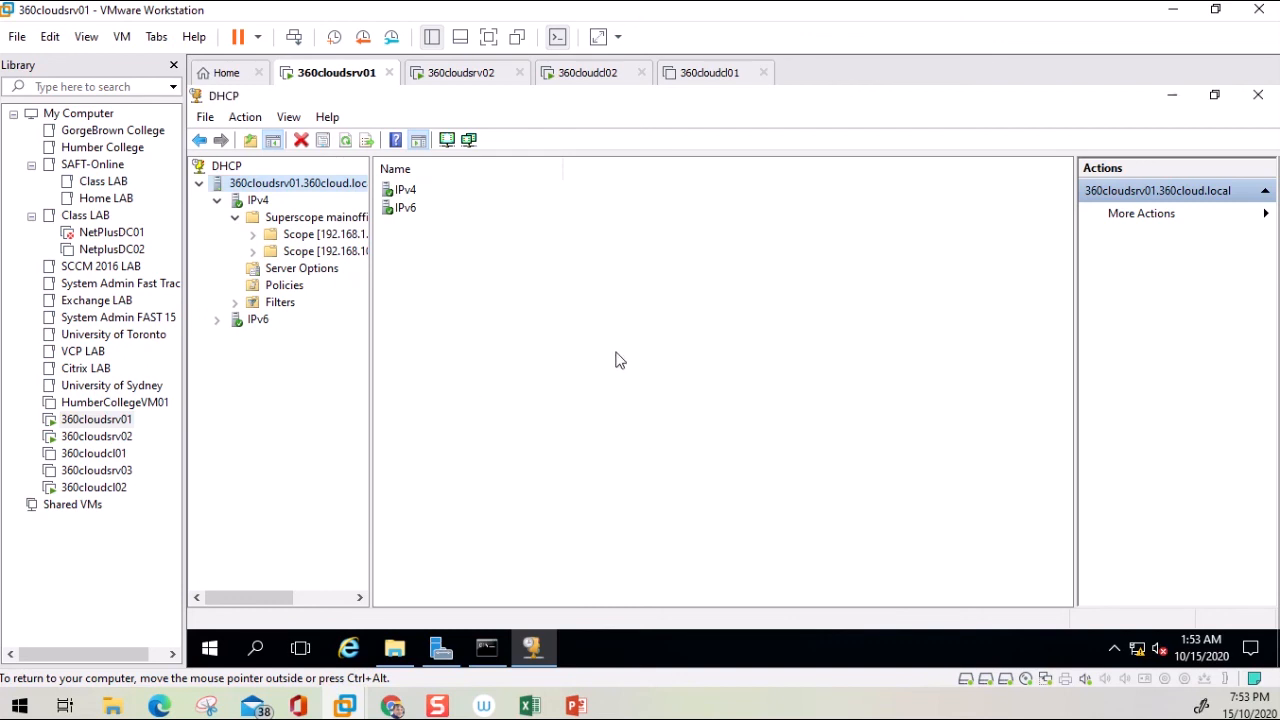
- Check the contents of the DHCP Backup folder on Local Disk (C:) in File Explorer, then close the window
click(395, 648)
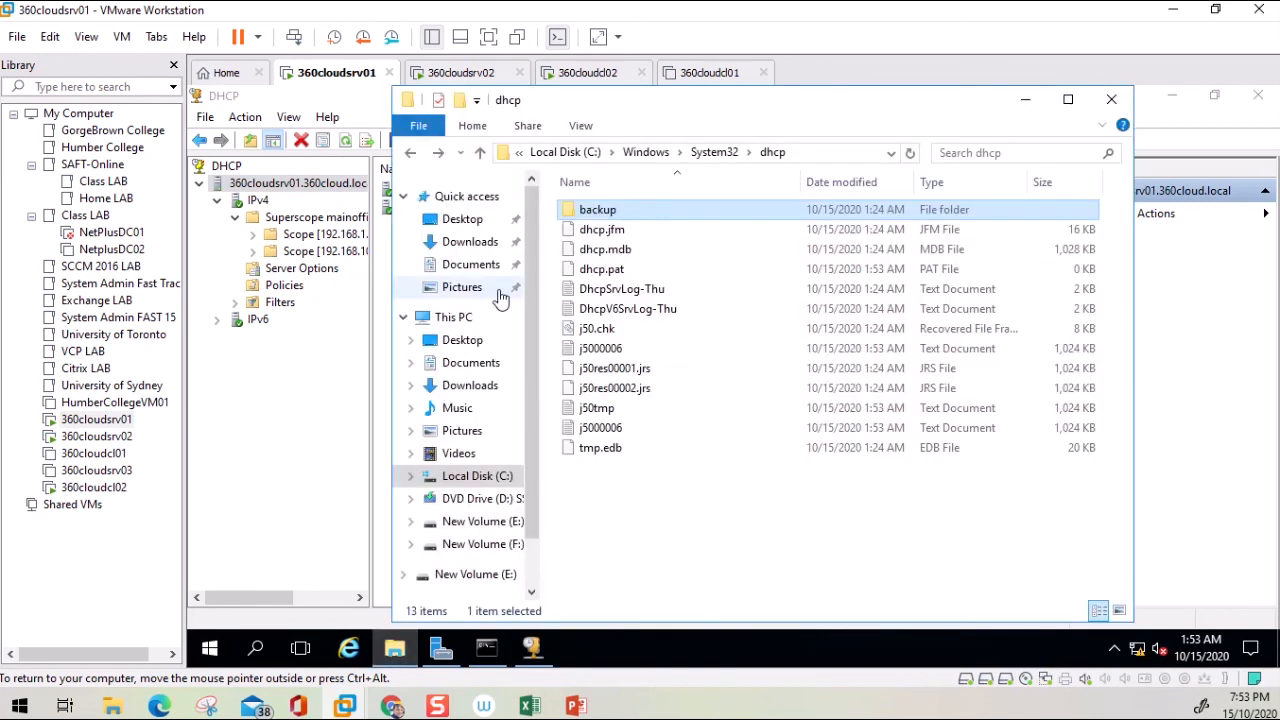
click(460, 476)
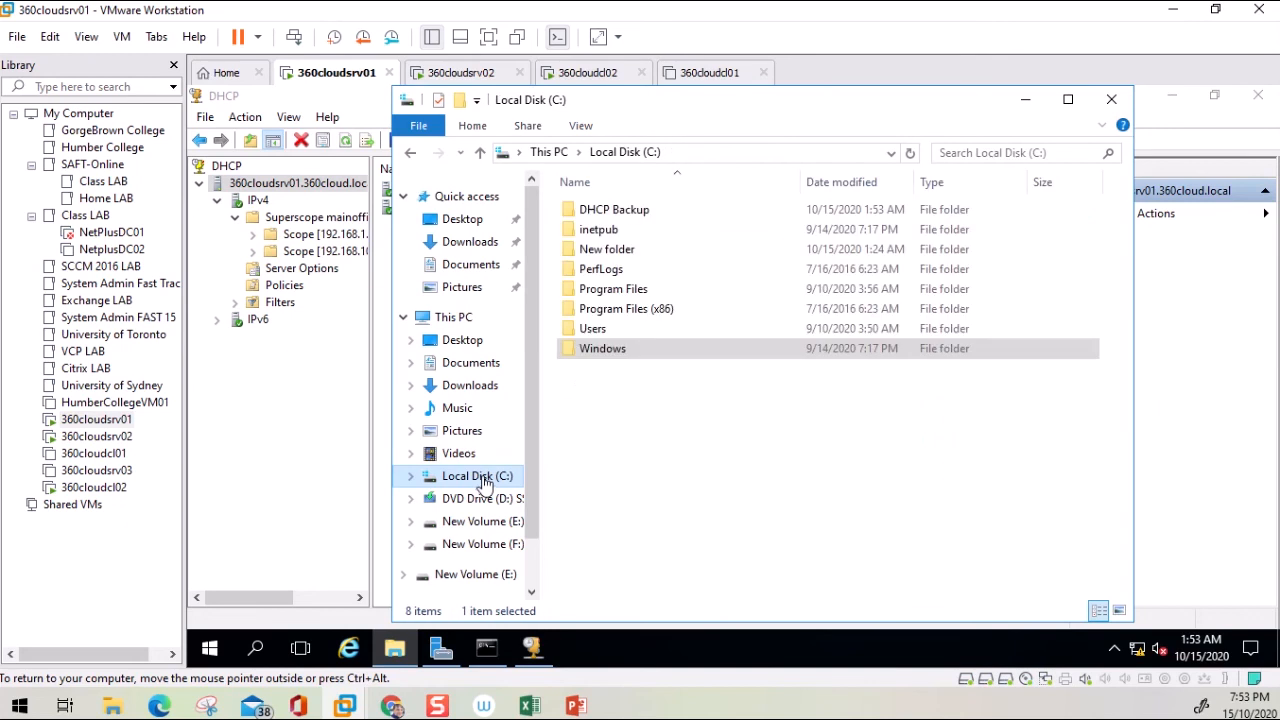
double_click(600, 209)
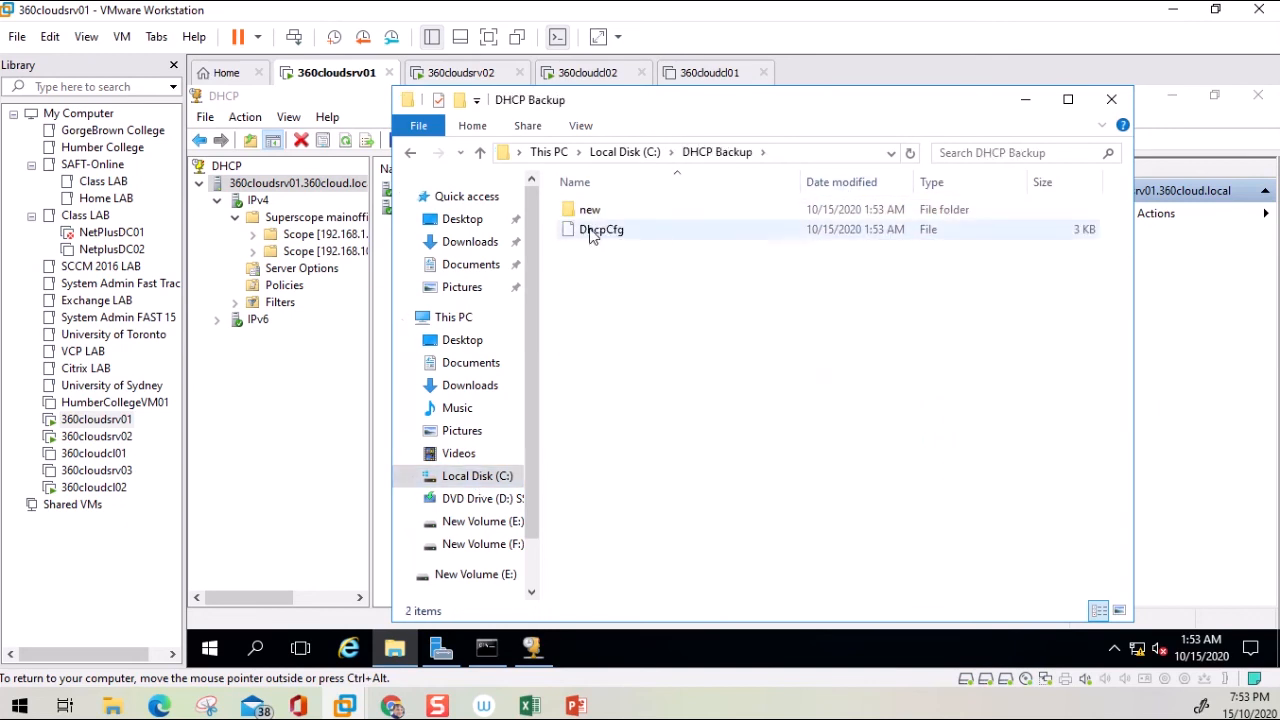
click(1111, 99)
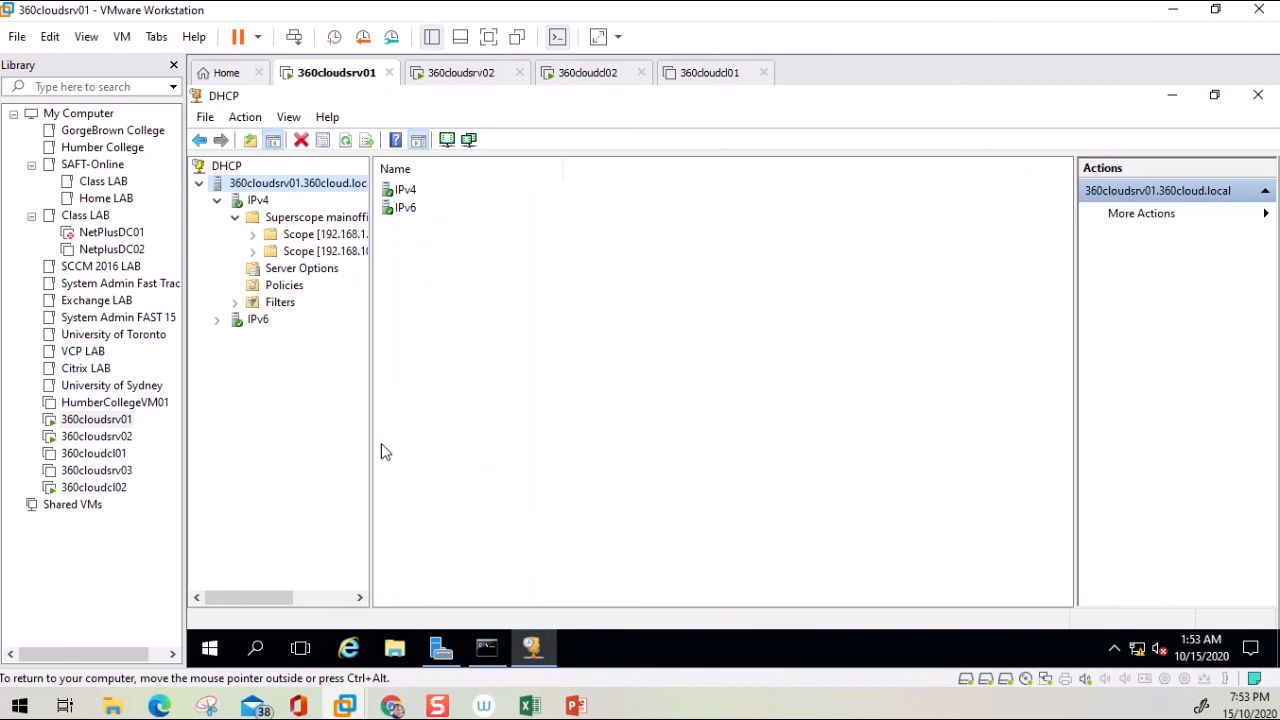
- Stop the DHCP service on 360cloudsrv01.360cloud.local
right_click(310, 190)
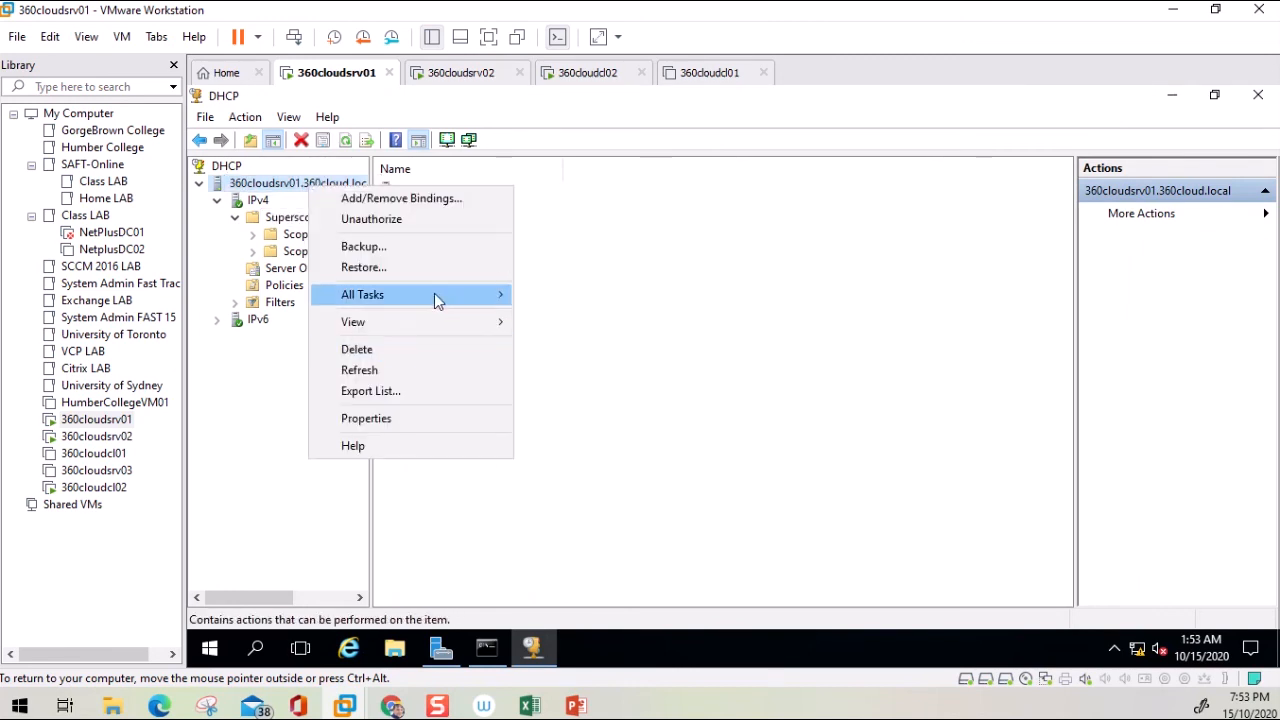
mouse_move(437, 296)
click(570, 318)
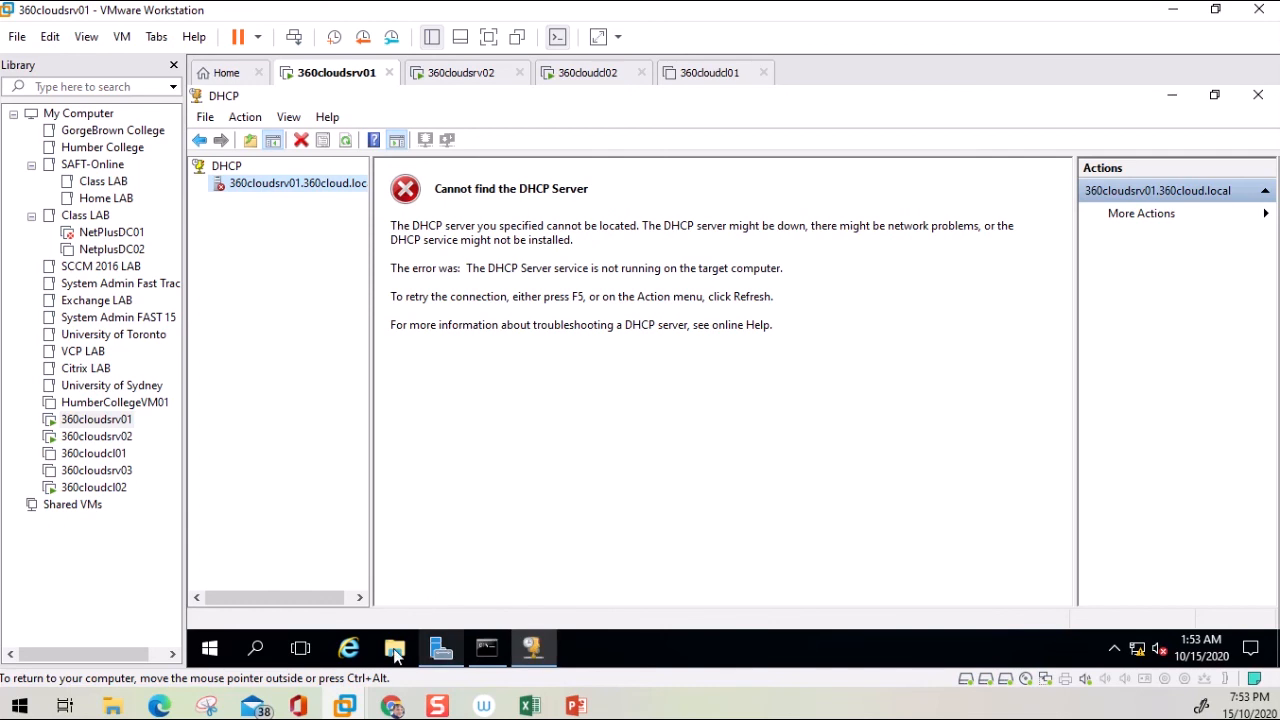
- Start the DHCP service on the server again and expand IPv4 and its superscope to list the scopes
right_click(290, 188)
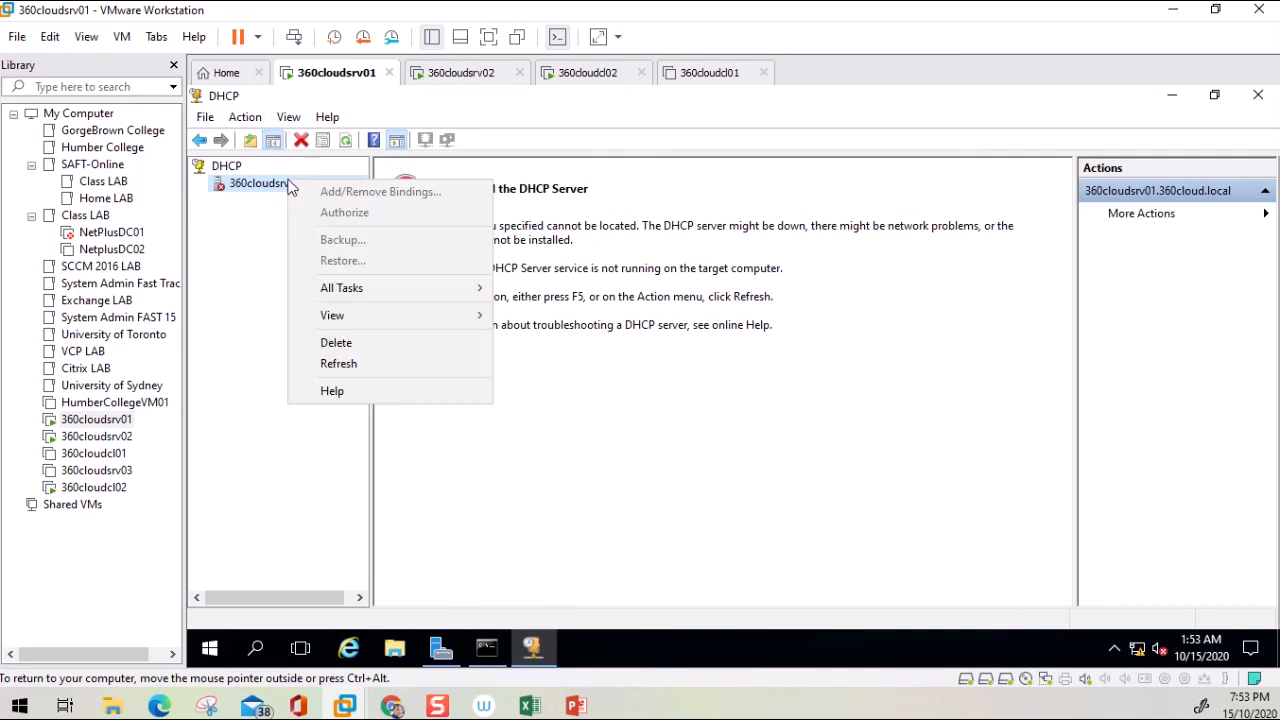
mouse_move(430, 300)
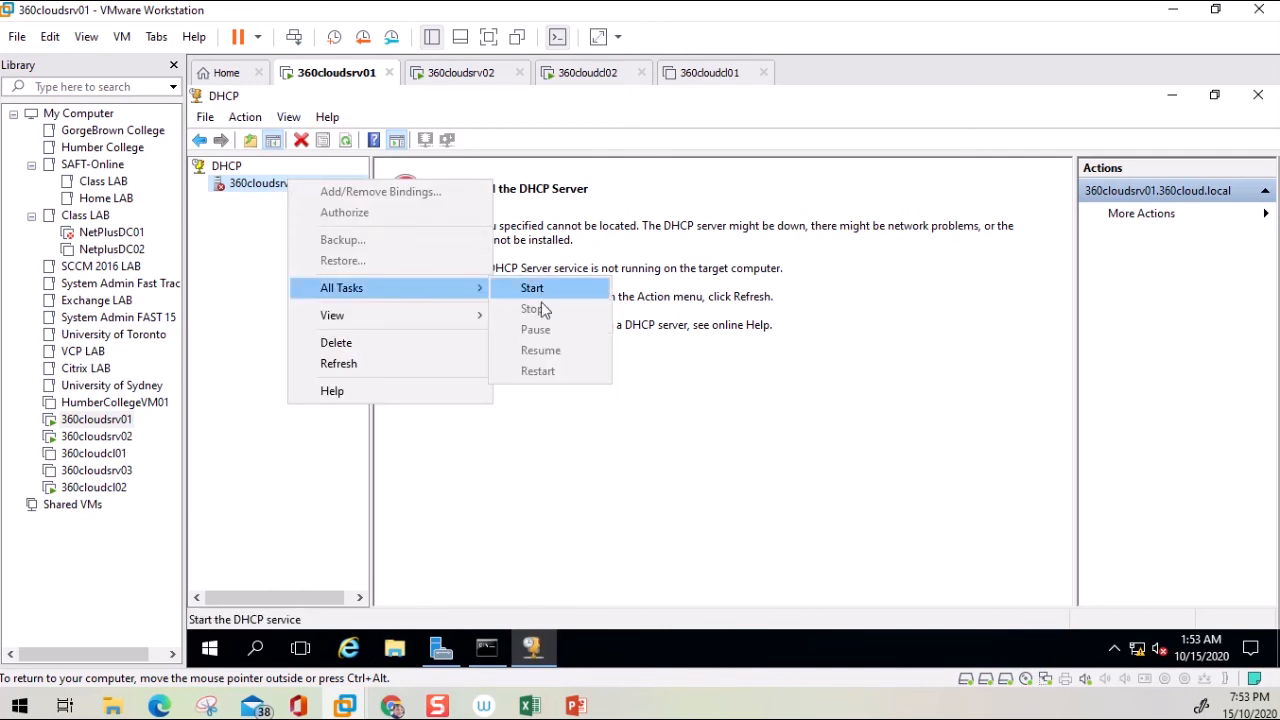
click(548, 292)
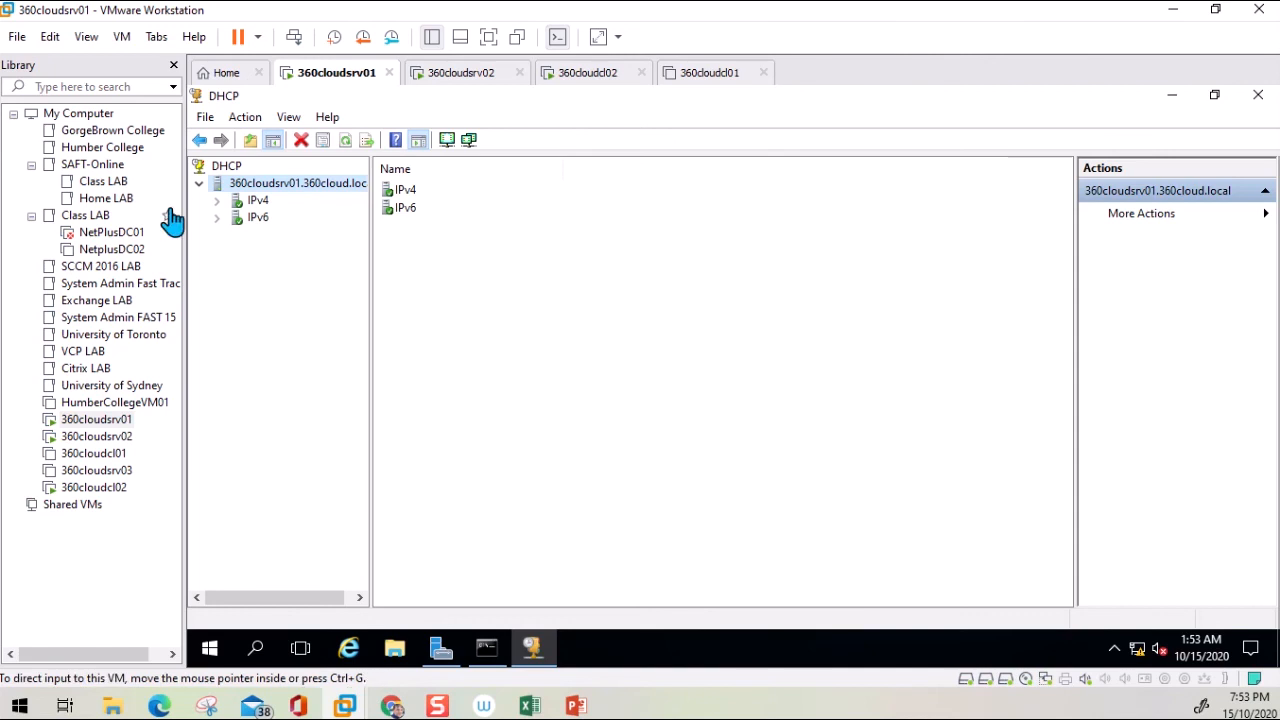
click(217, 200)
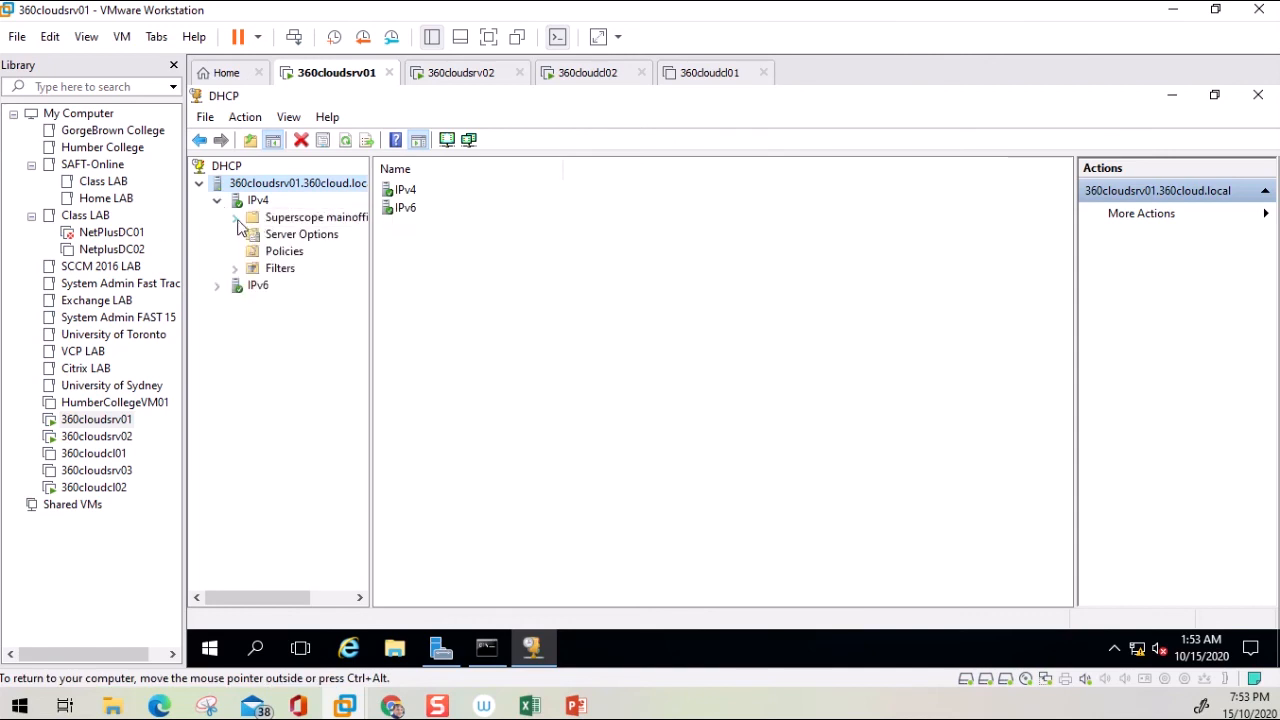
double_click(322, 219)
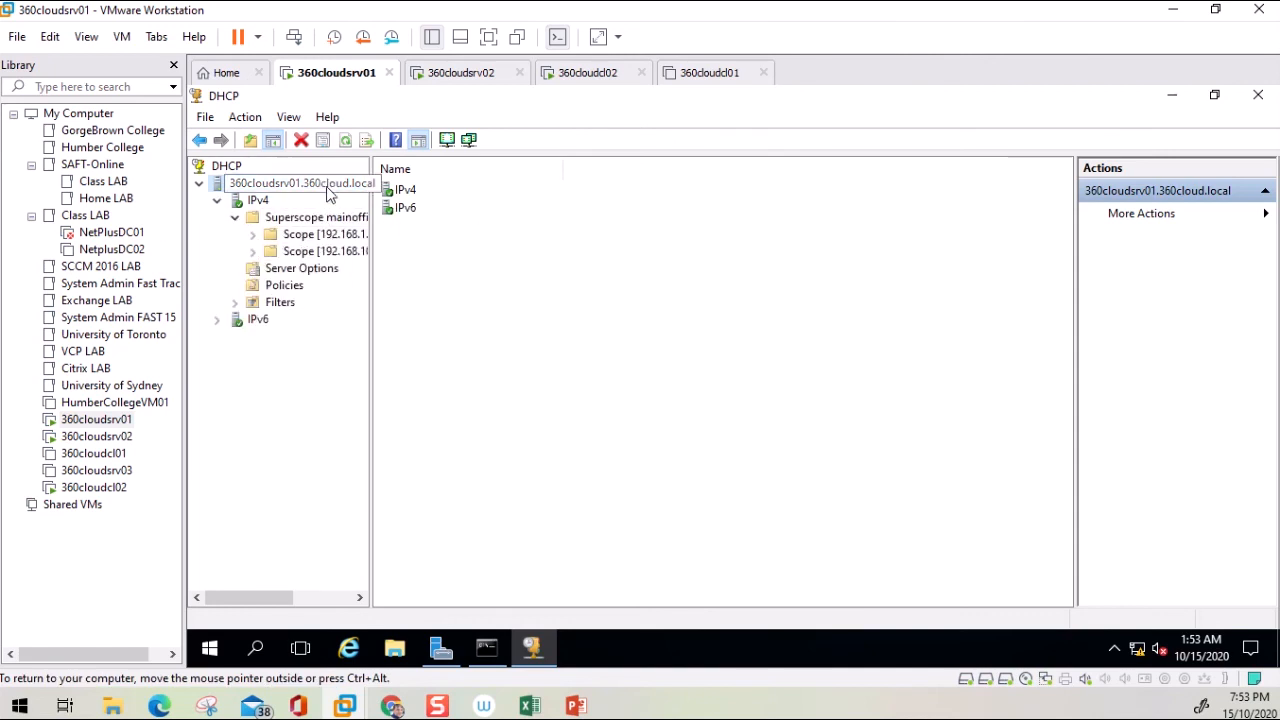
- Stop the DHCP service on the 360cloudsrv01 server once more
right_click(326, 186)
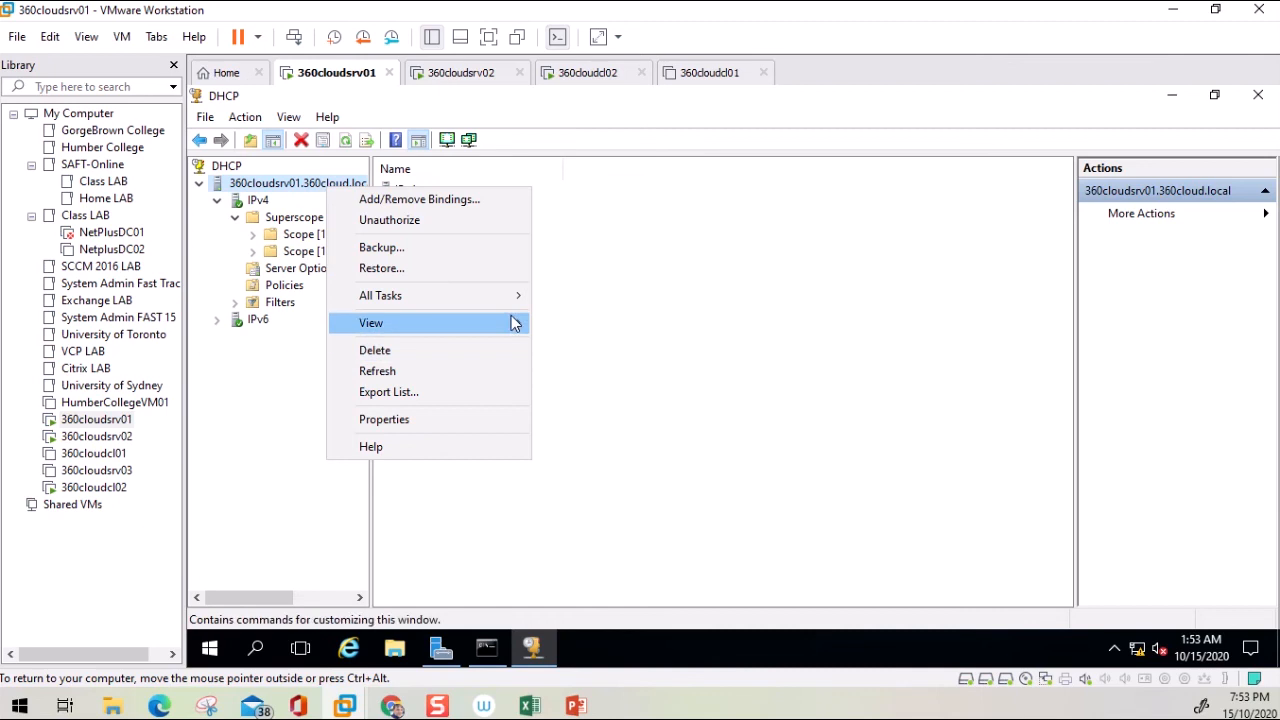
mouse_move(510, 308)
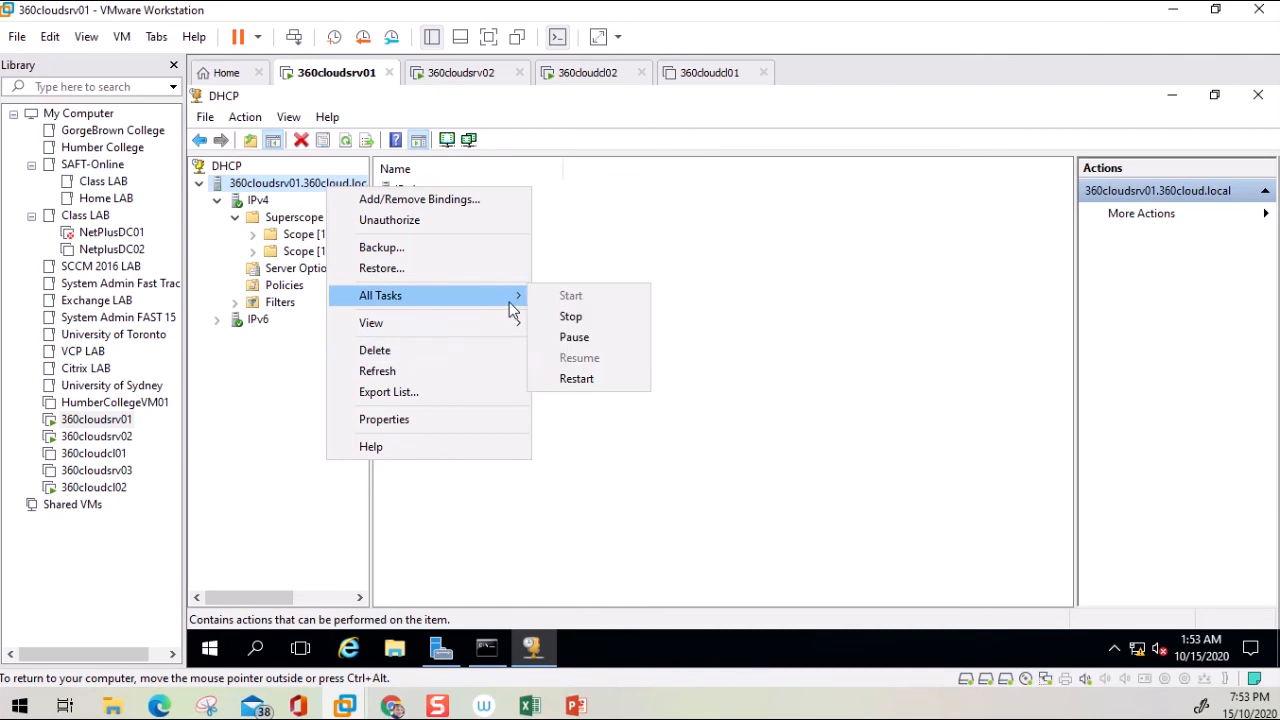
click(575, 318)
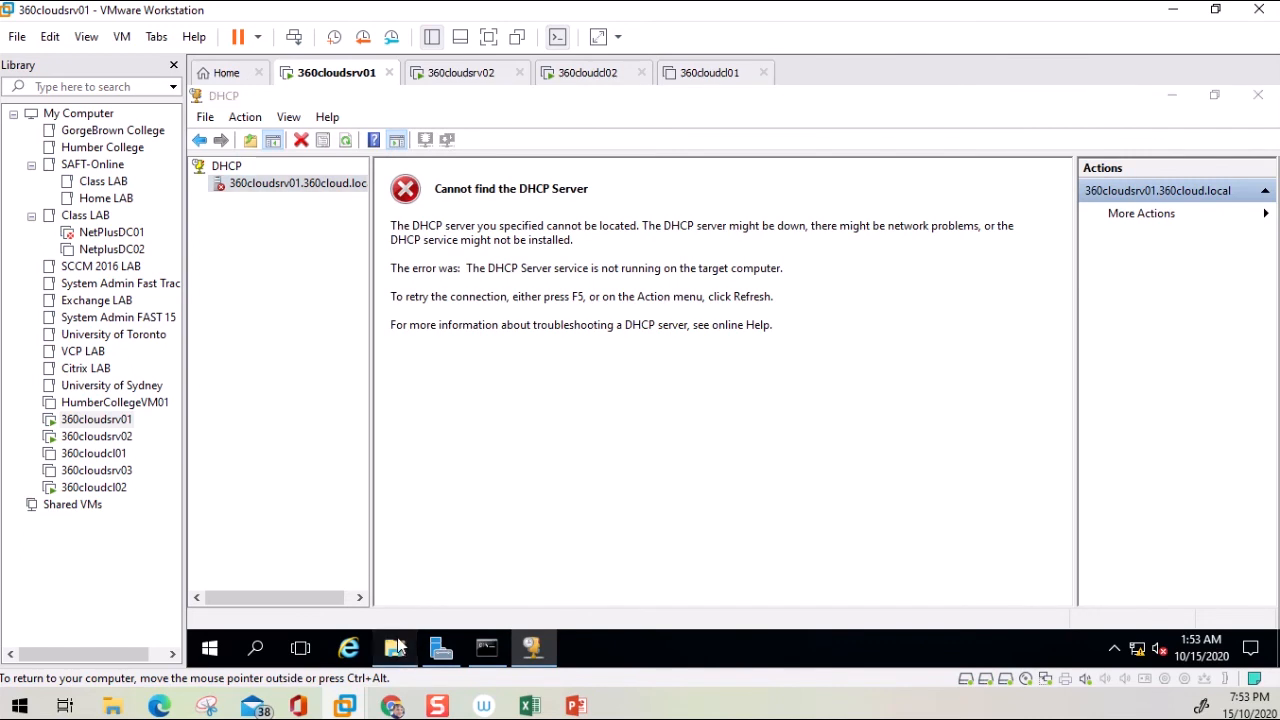
- Delete all contents of the C:\Windows\System32\dhcp folder in File Explorer, including the backup subfolder
click(395, 648)
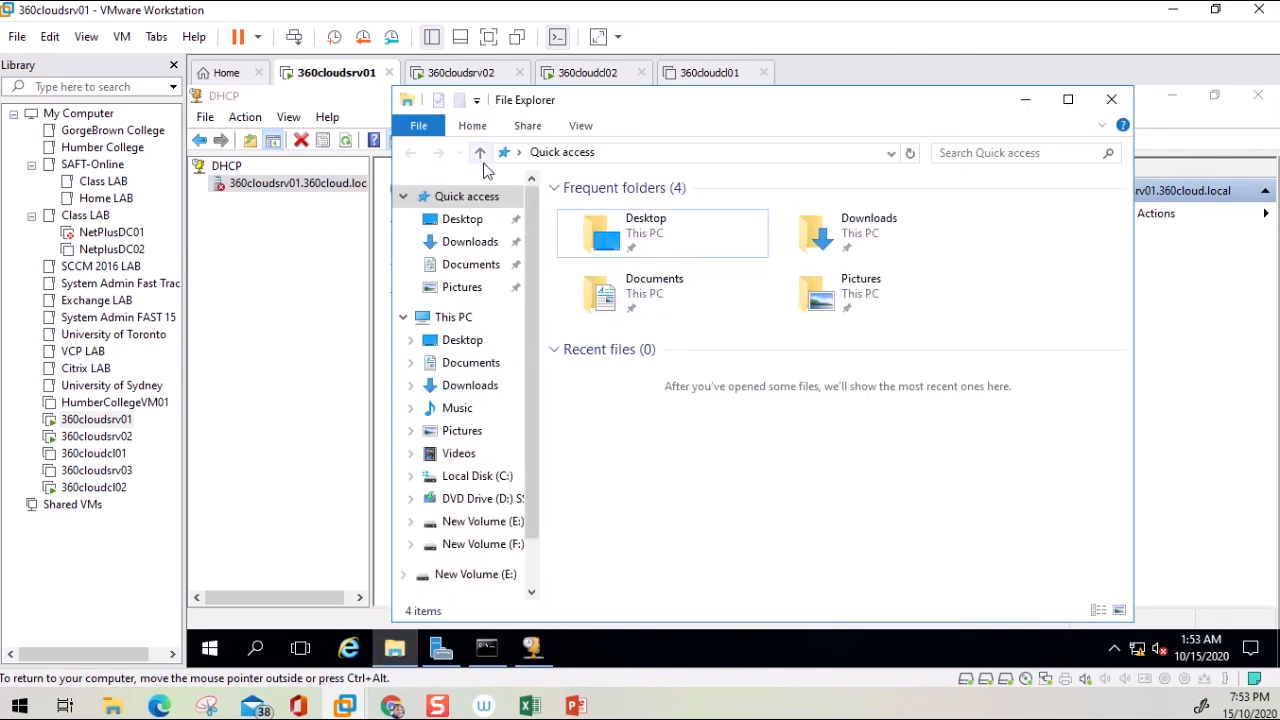
click(503, 478)
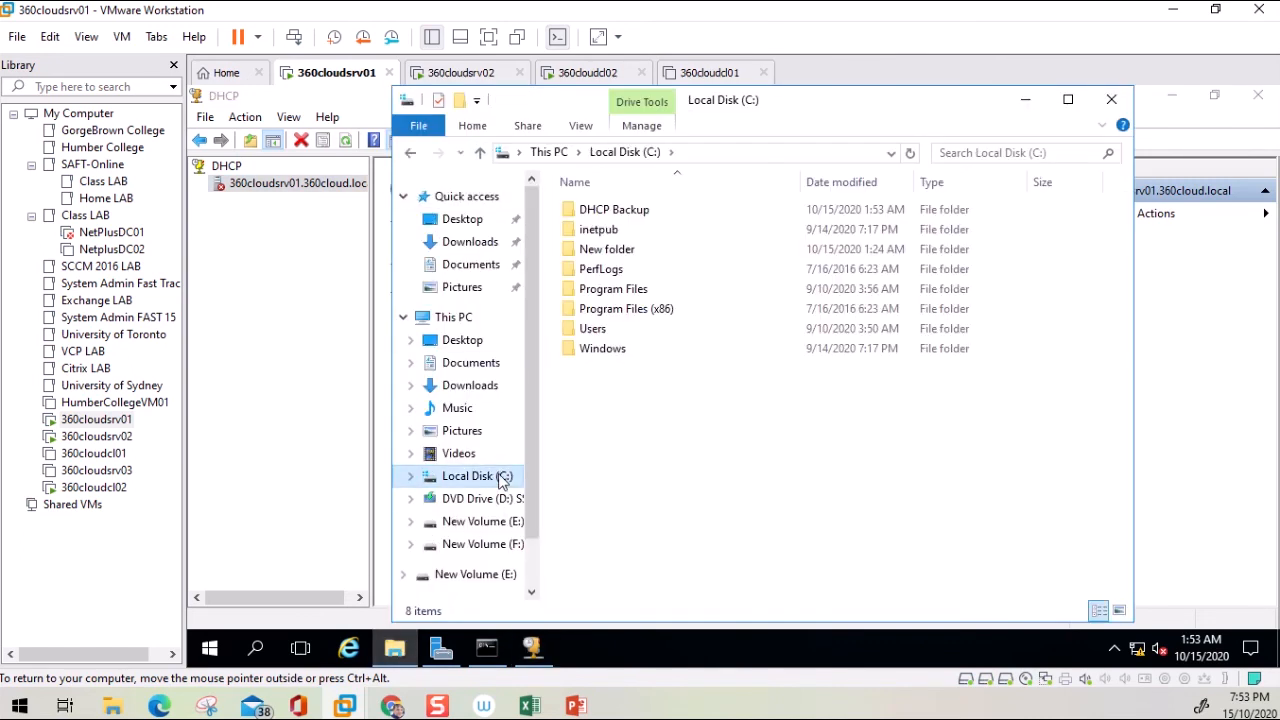
double_click(603, 350)
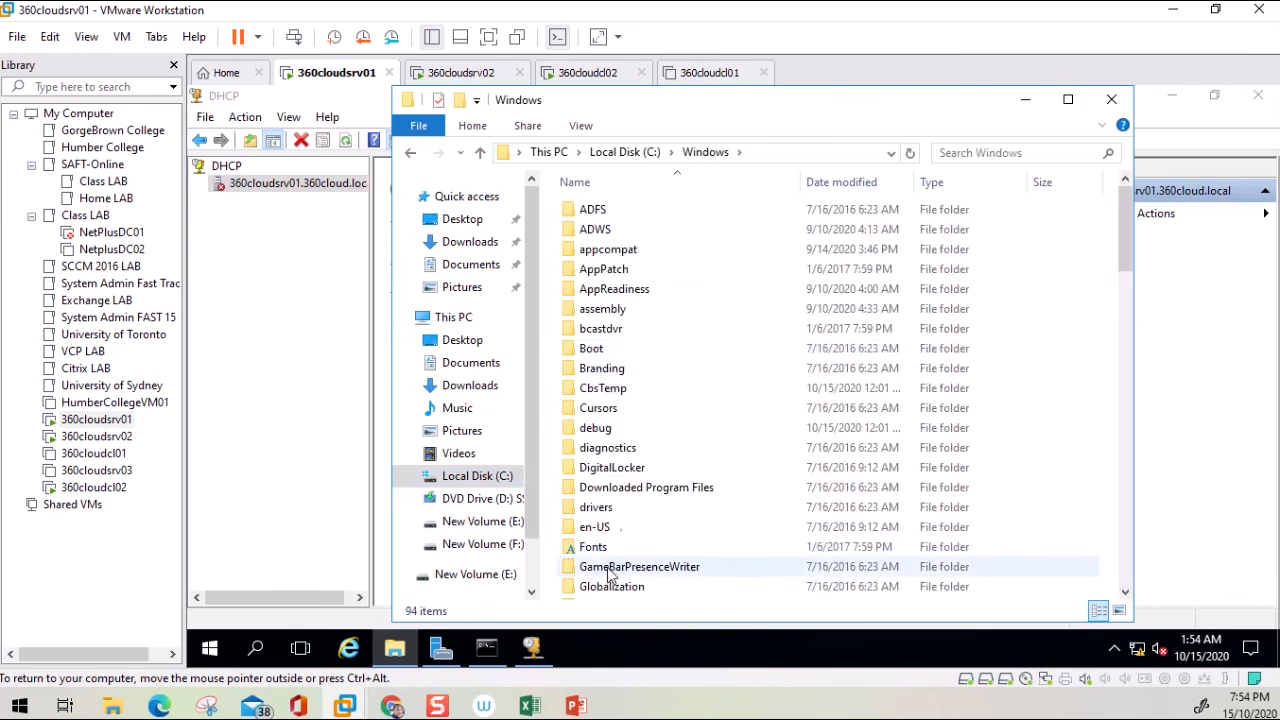
scroll(605, 450, down, 11)
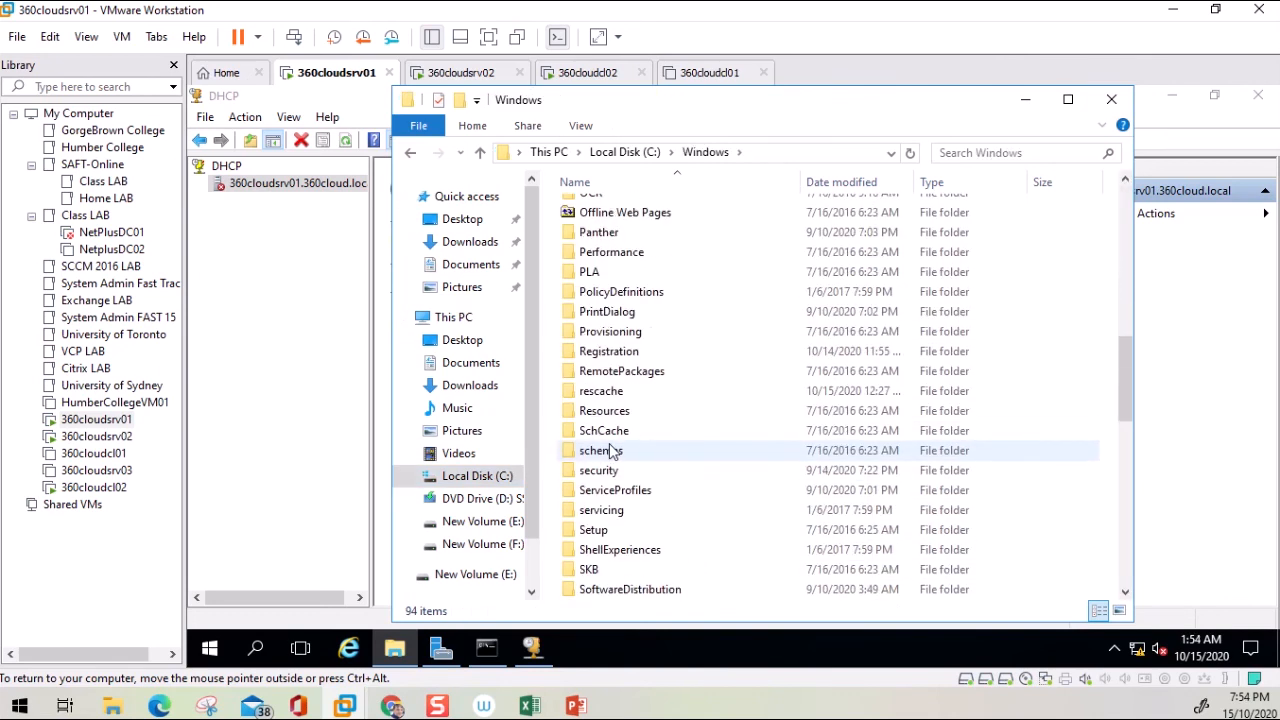
scroll(609, 443, down, 2)
double_click(609, 550)
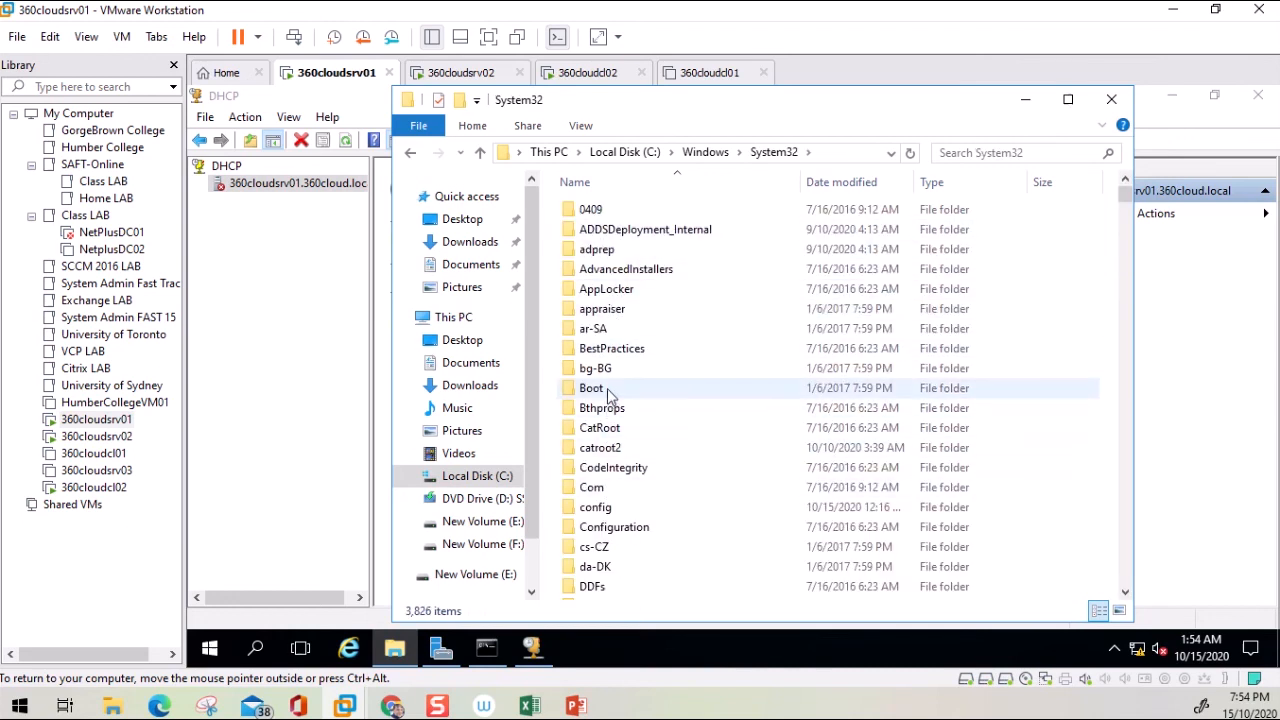
scroll(614, 455, down, 3)
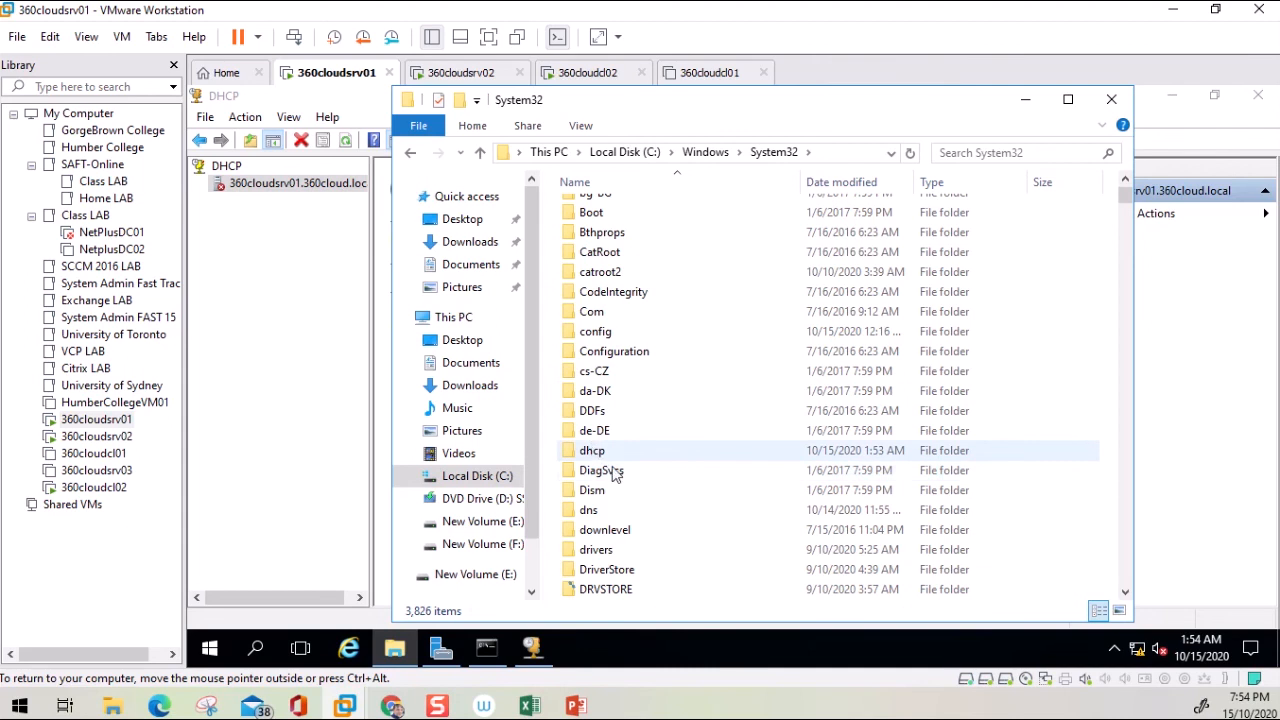
double_click(600, 452)
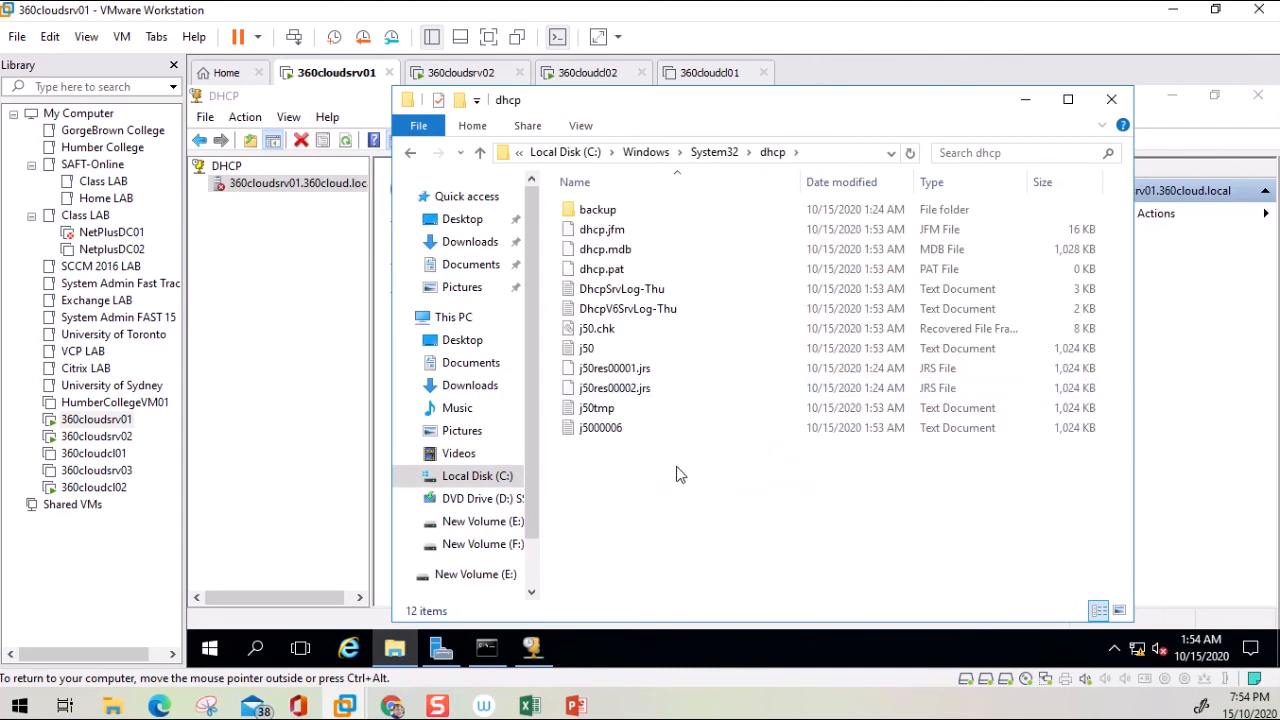
drag(676, 474, 543, 125)
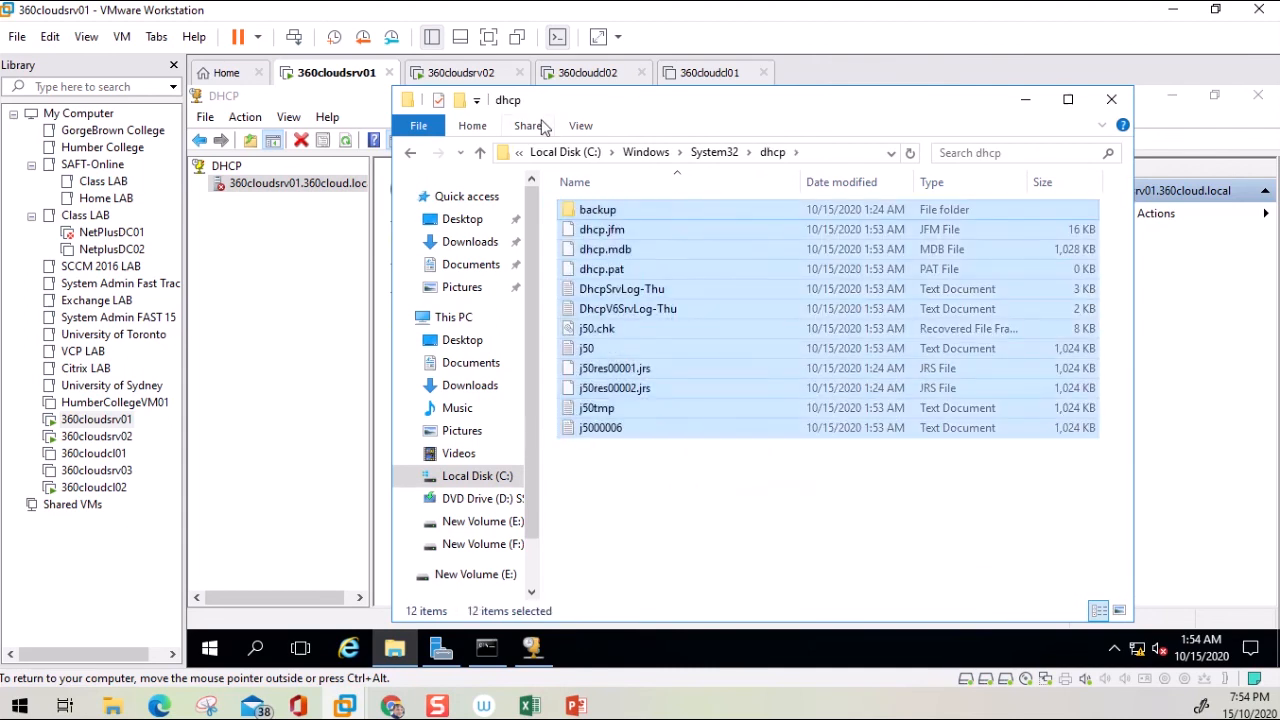
key(Delete)
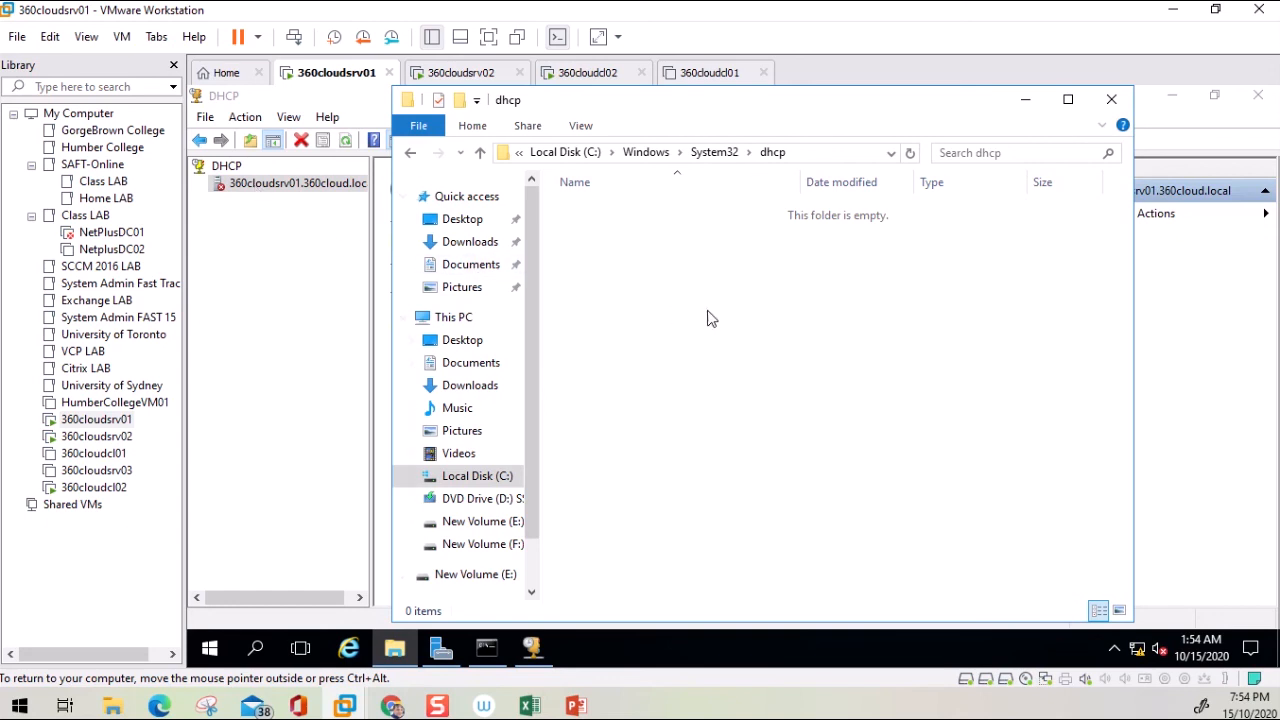
- Start the DHCP service on 360cloudsrv01.360cloud.local in the DHCP console and expand IPv4 to check for scopes
click(330, 262)
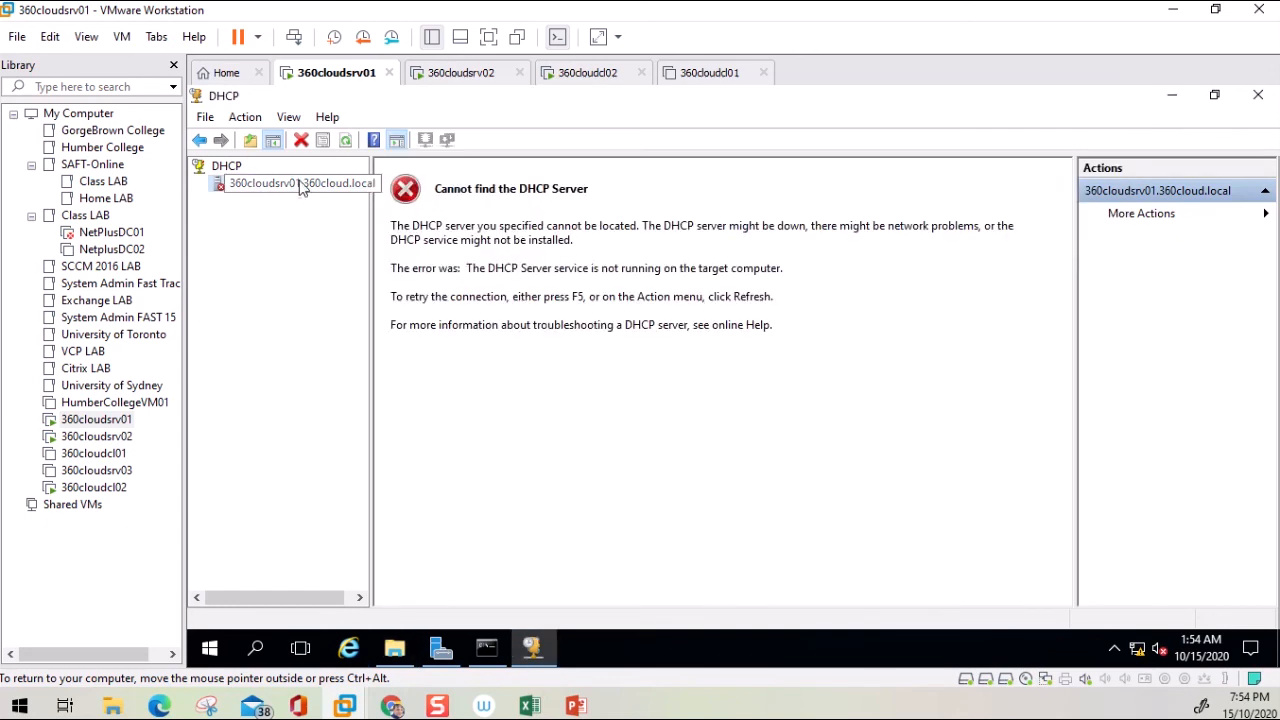
right_click(302, 187)
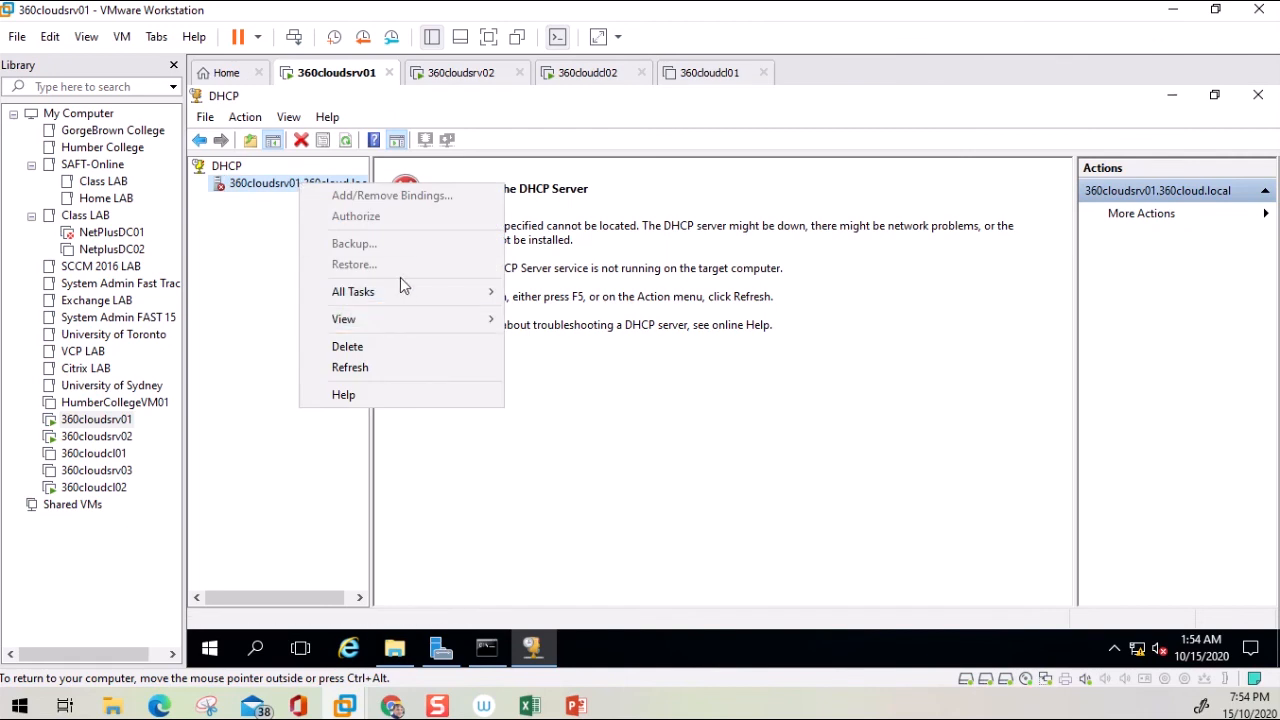
mouse_move(449, 292)
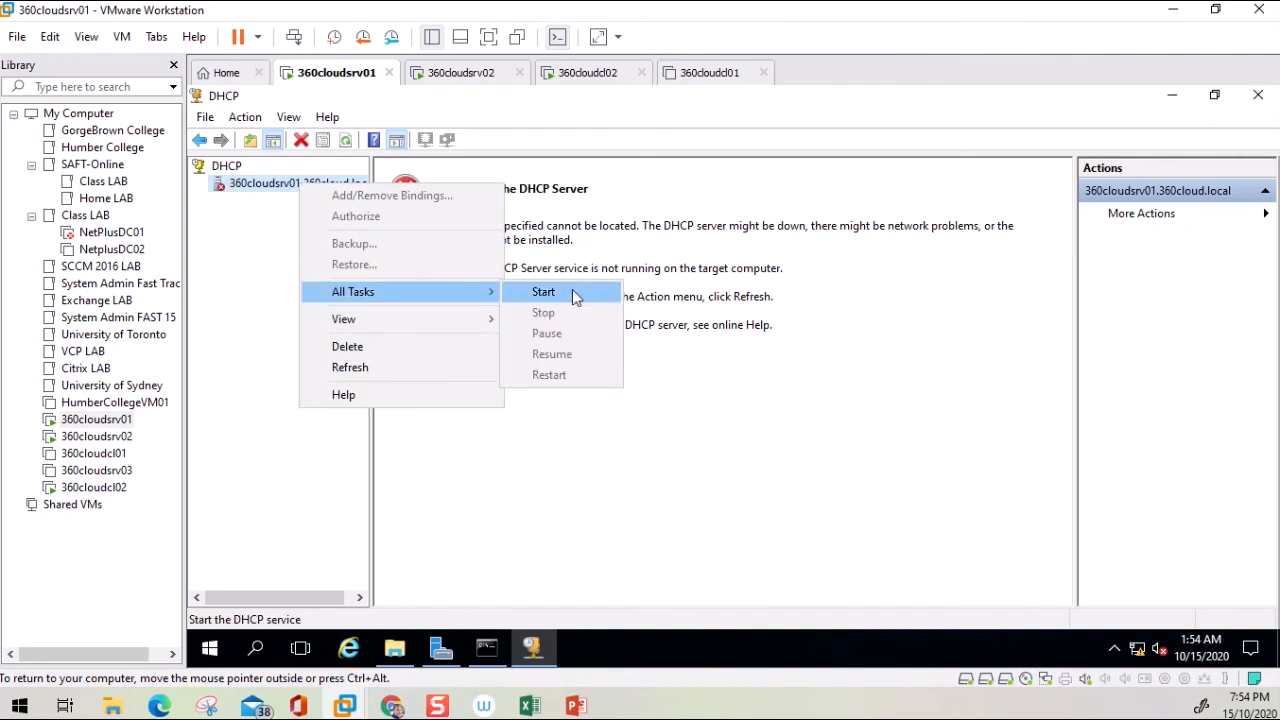
click(575, 298)
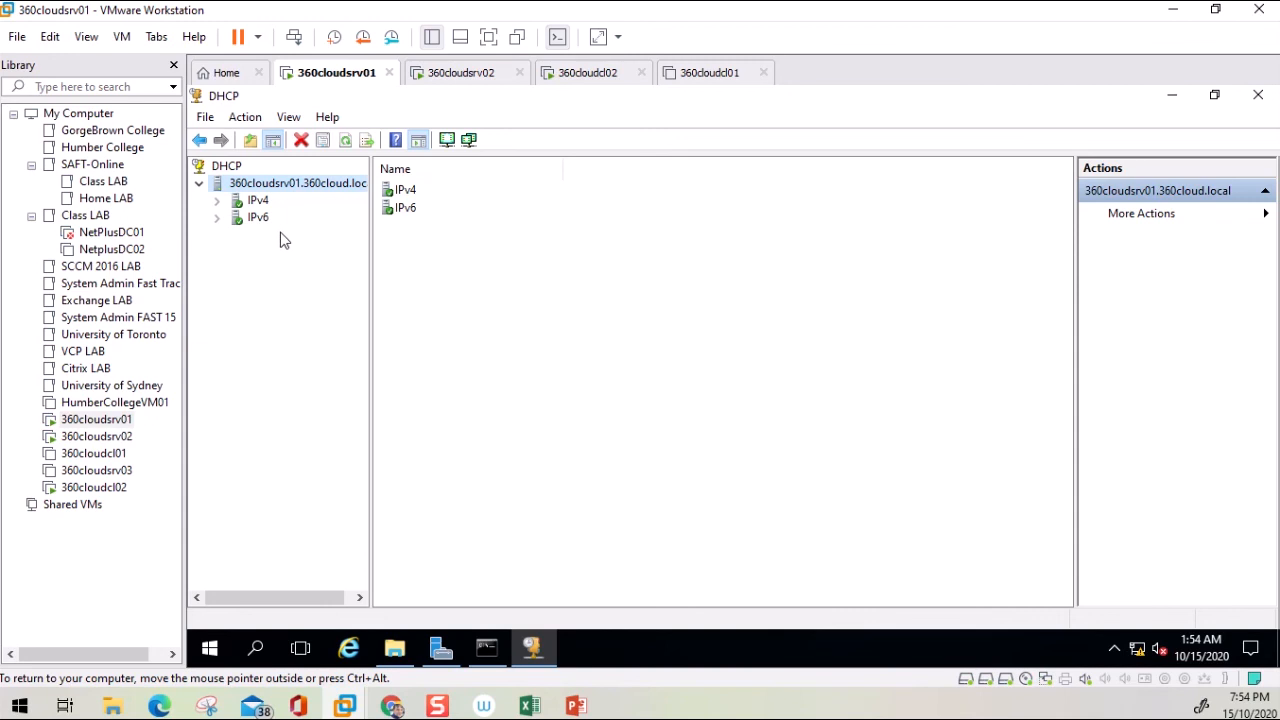
click(217, 200)
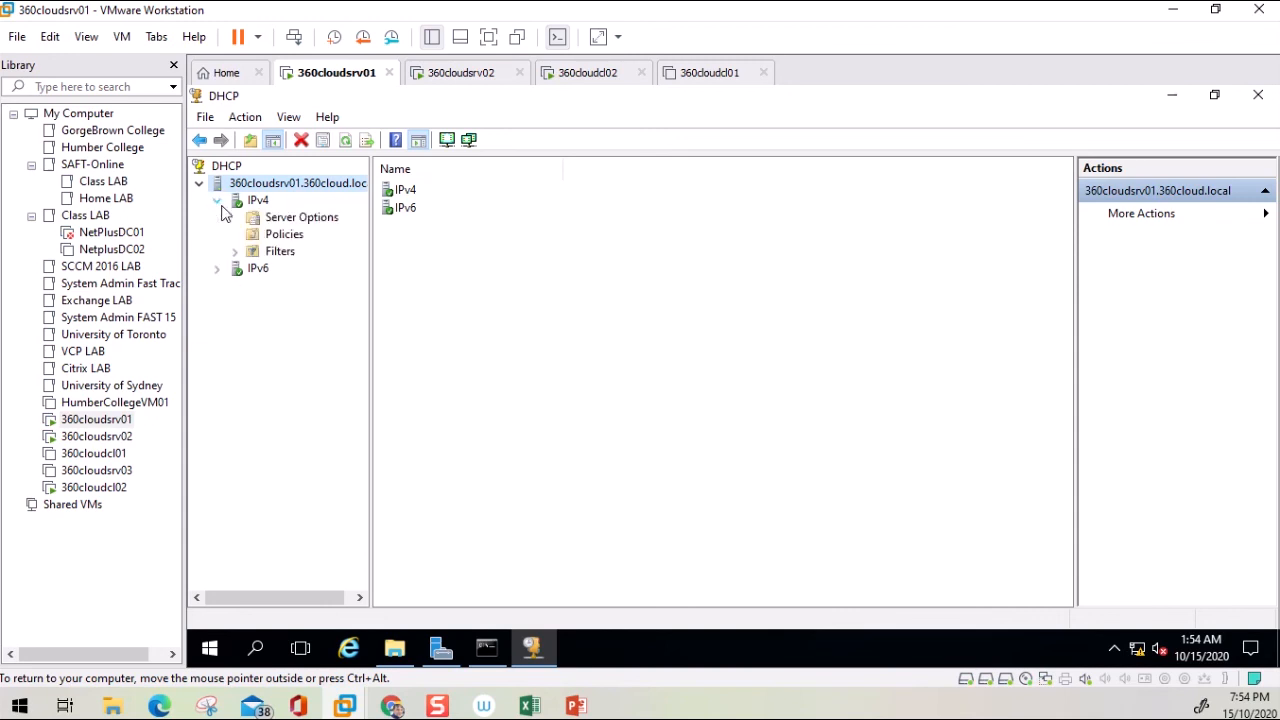
- Restore the DHCP server database from the DHCP Backup folder on Local Disk (C:), and expand IPv4 and its superscope to list the scopes
right_click(310, 193)
click(372, 267)
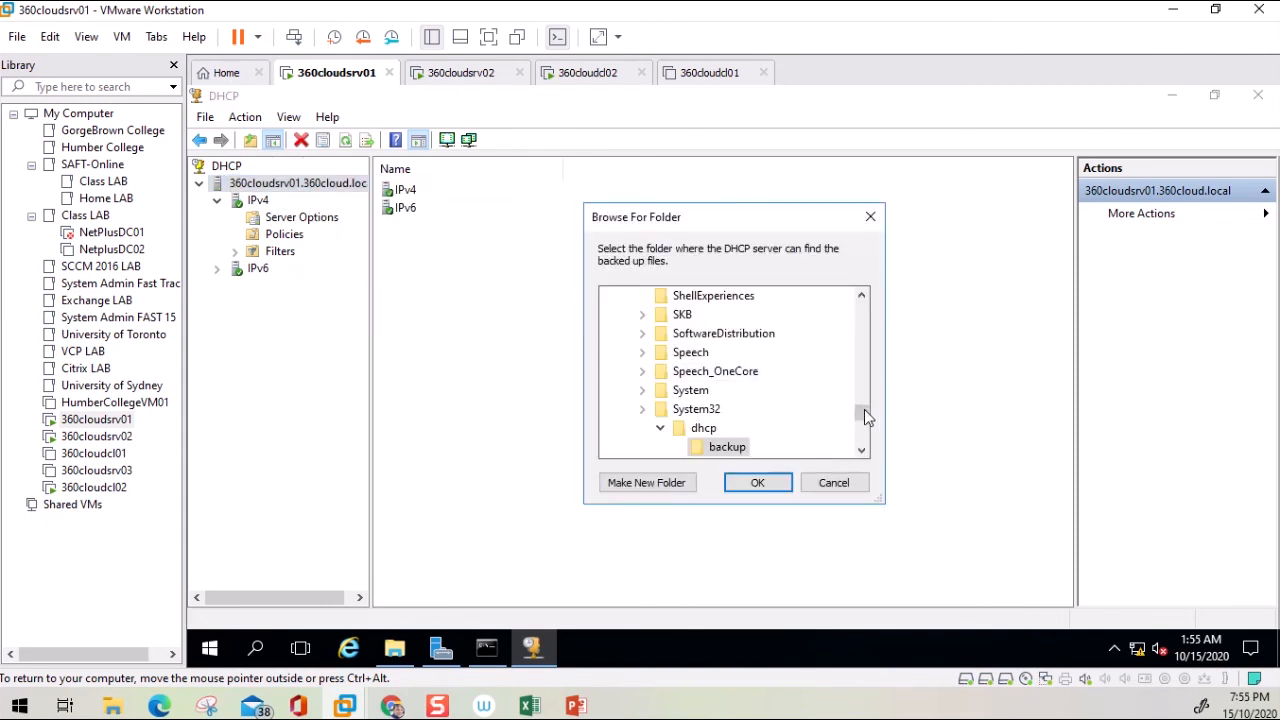
drag(866, 417, 860, 300)
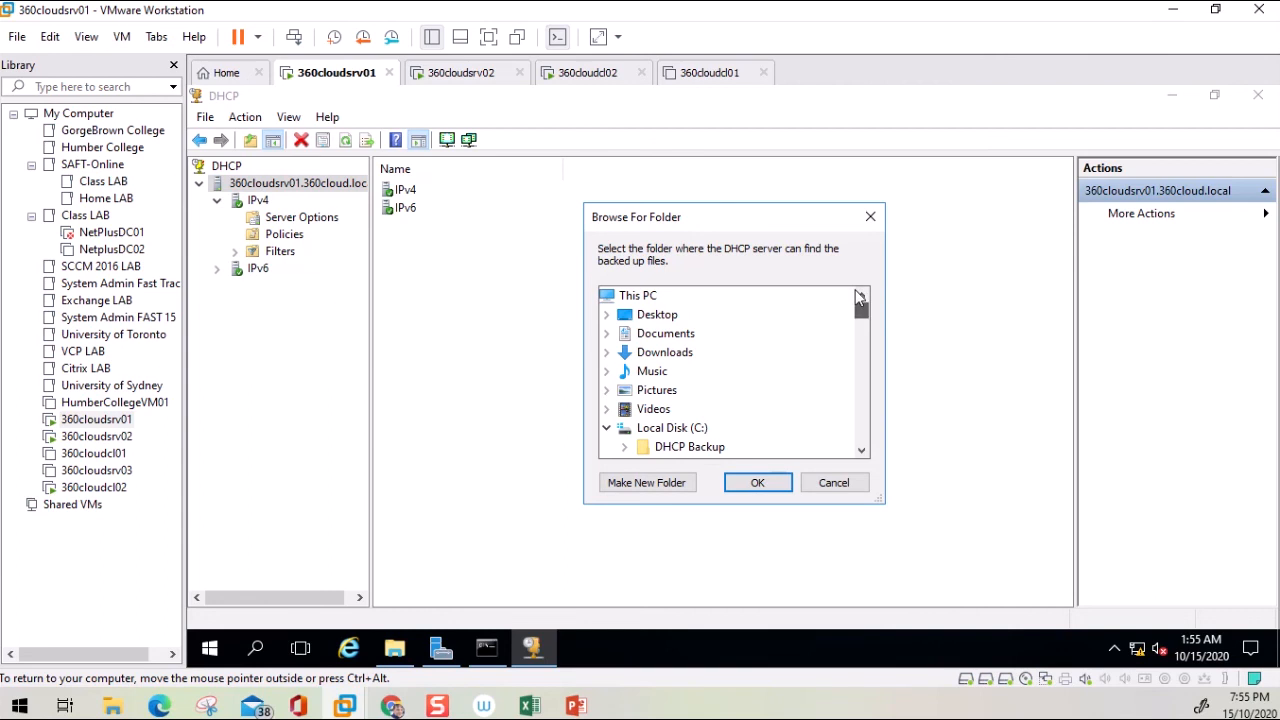
click(688, 450)
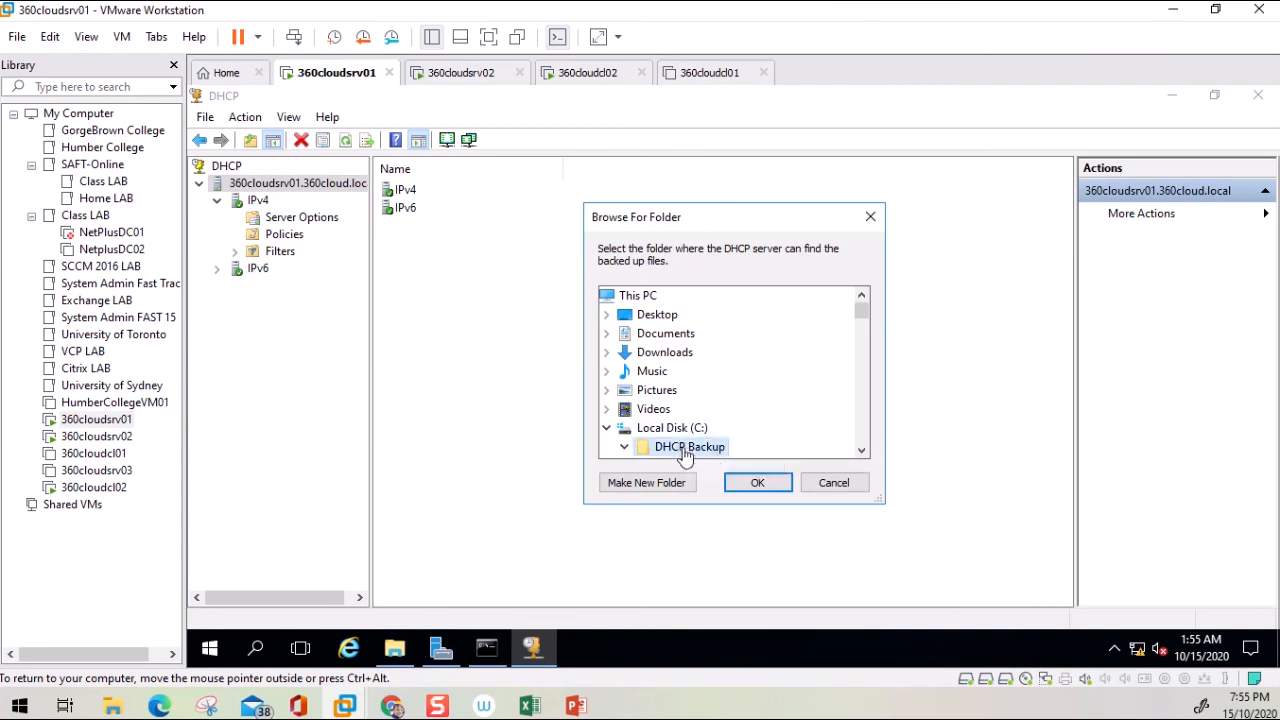
click(758, 485)
click(810, 440)
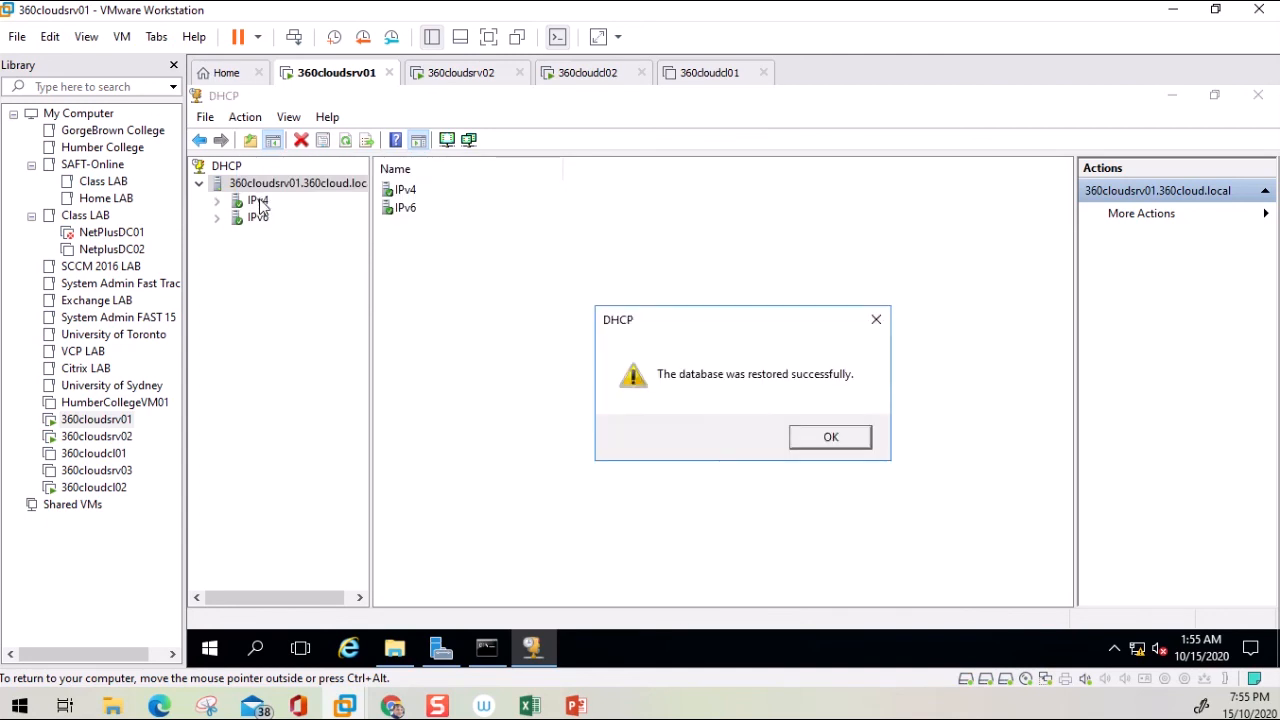
click(831, 435)
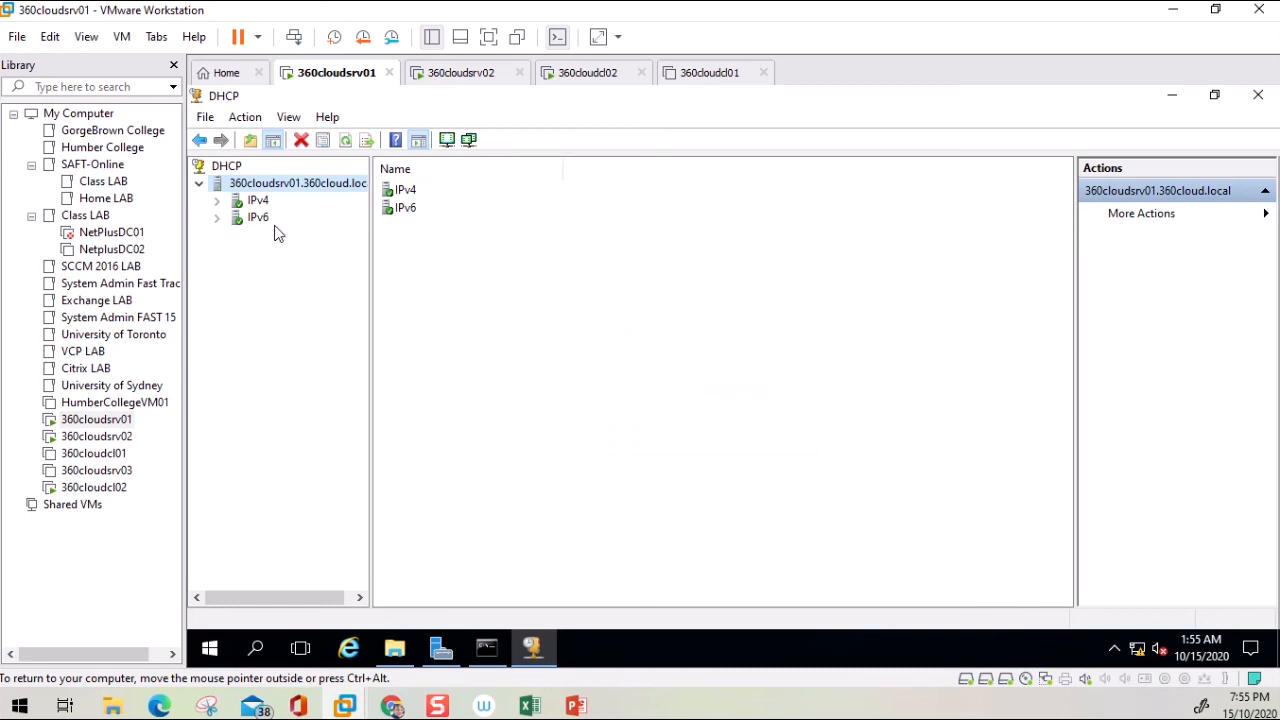
click(217, 201)
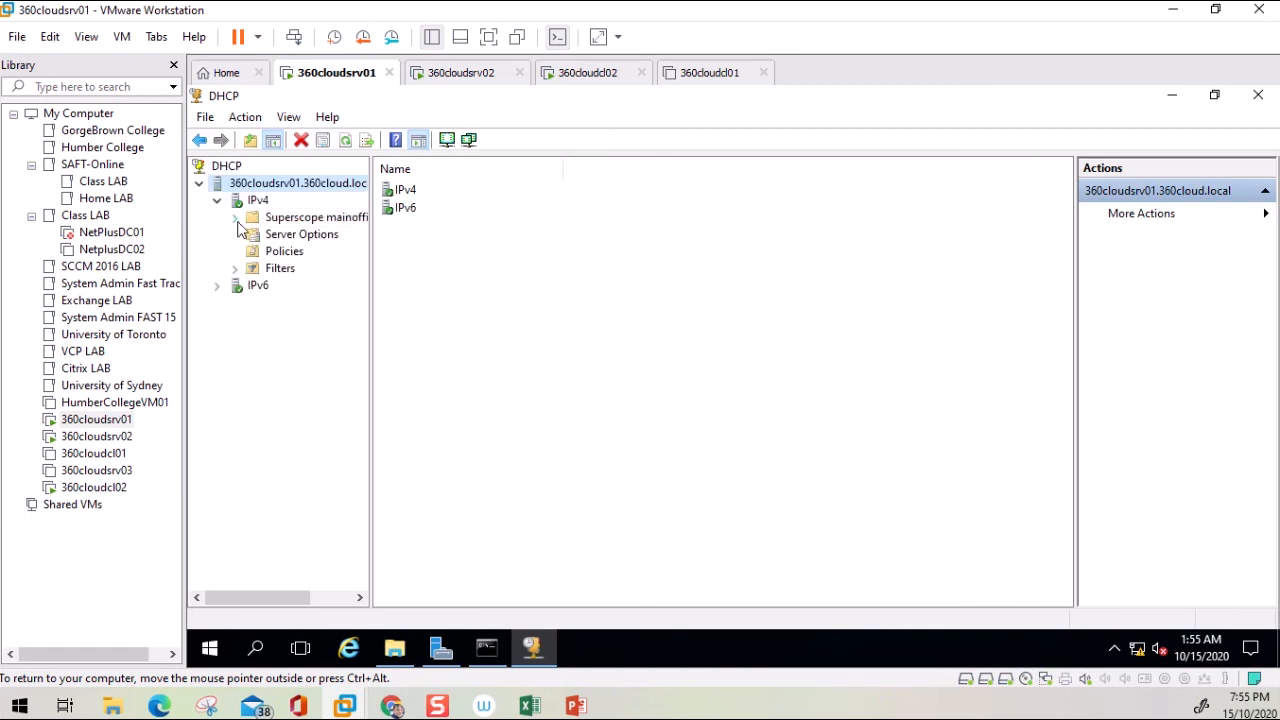
click(236, 218)
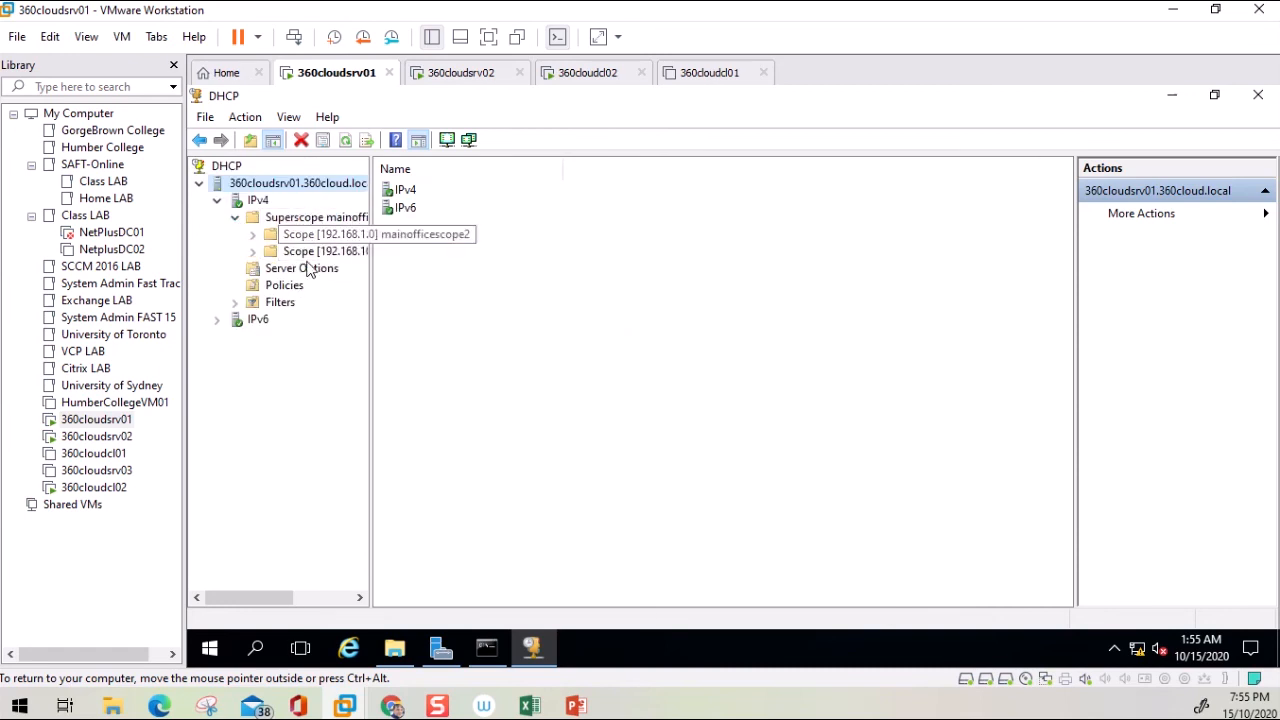